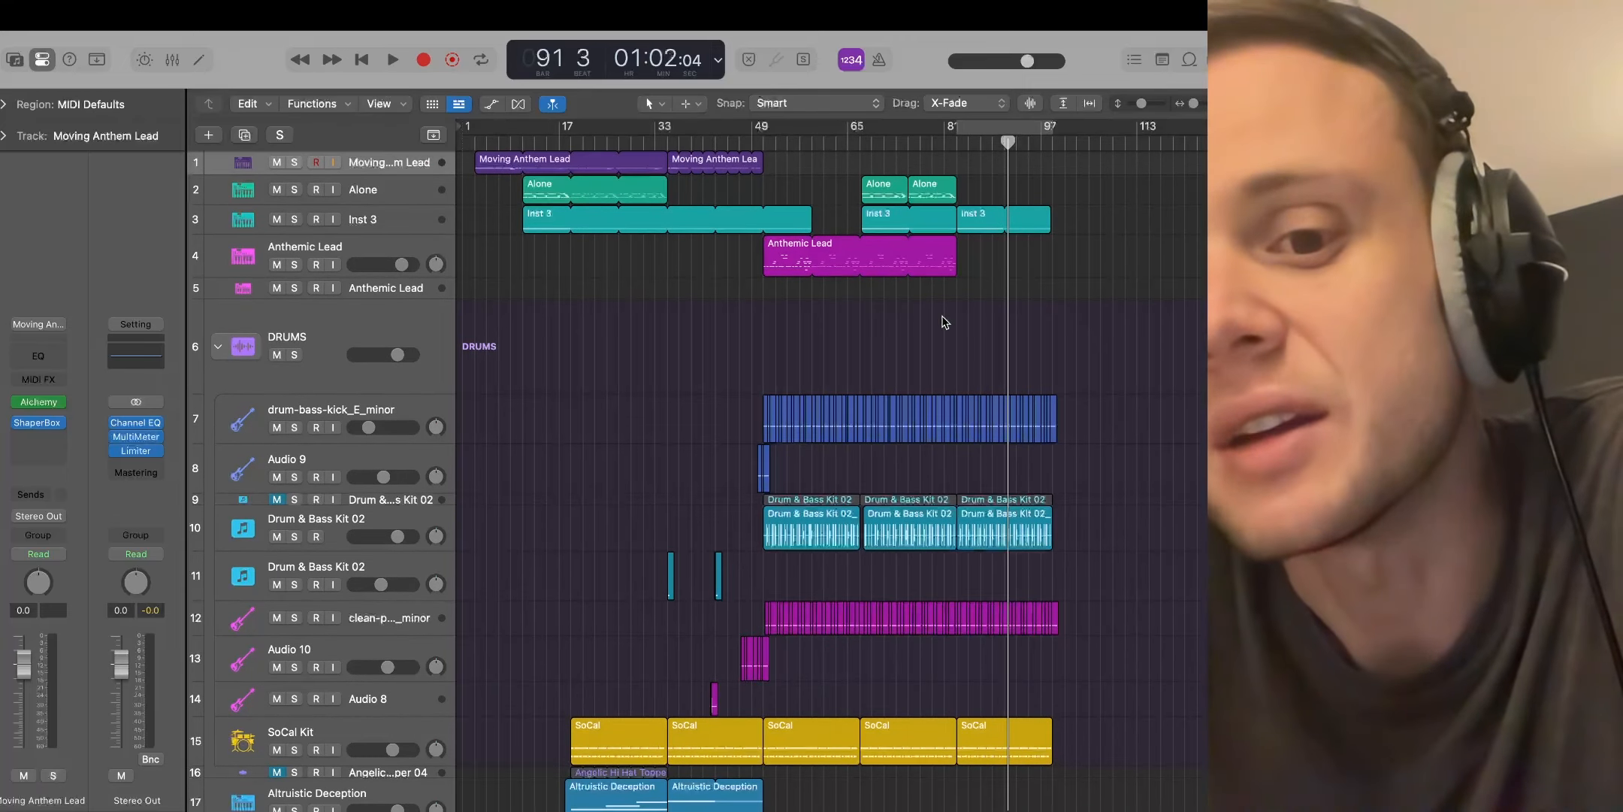
Look through the arrangement's tracks from the leads and drums down to the Astro Funk, You Melt and riser parts
scroll(943, 320, "down", 3)
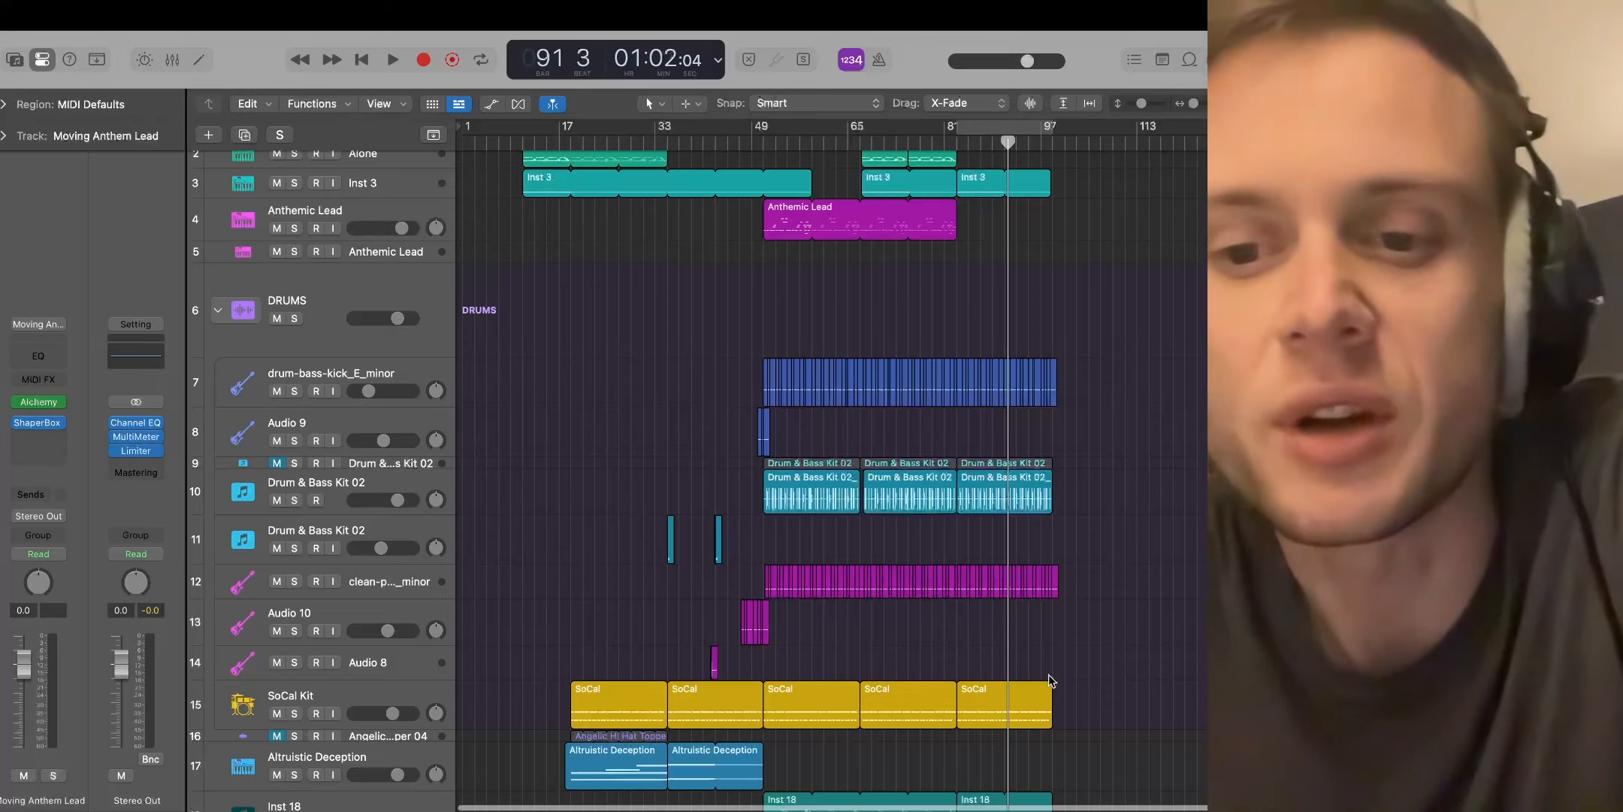
scroll(1049, 680, "down", 5)
scroll(1051, 680, "down", 4)
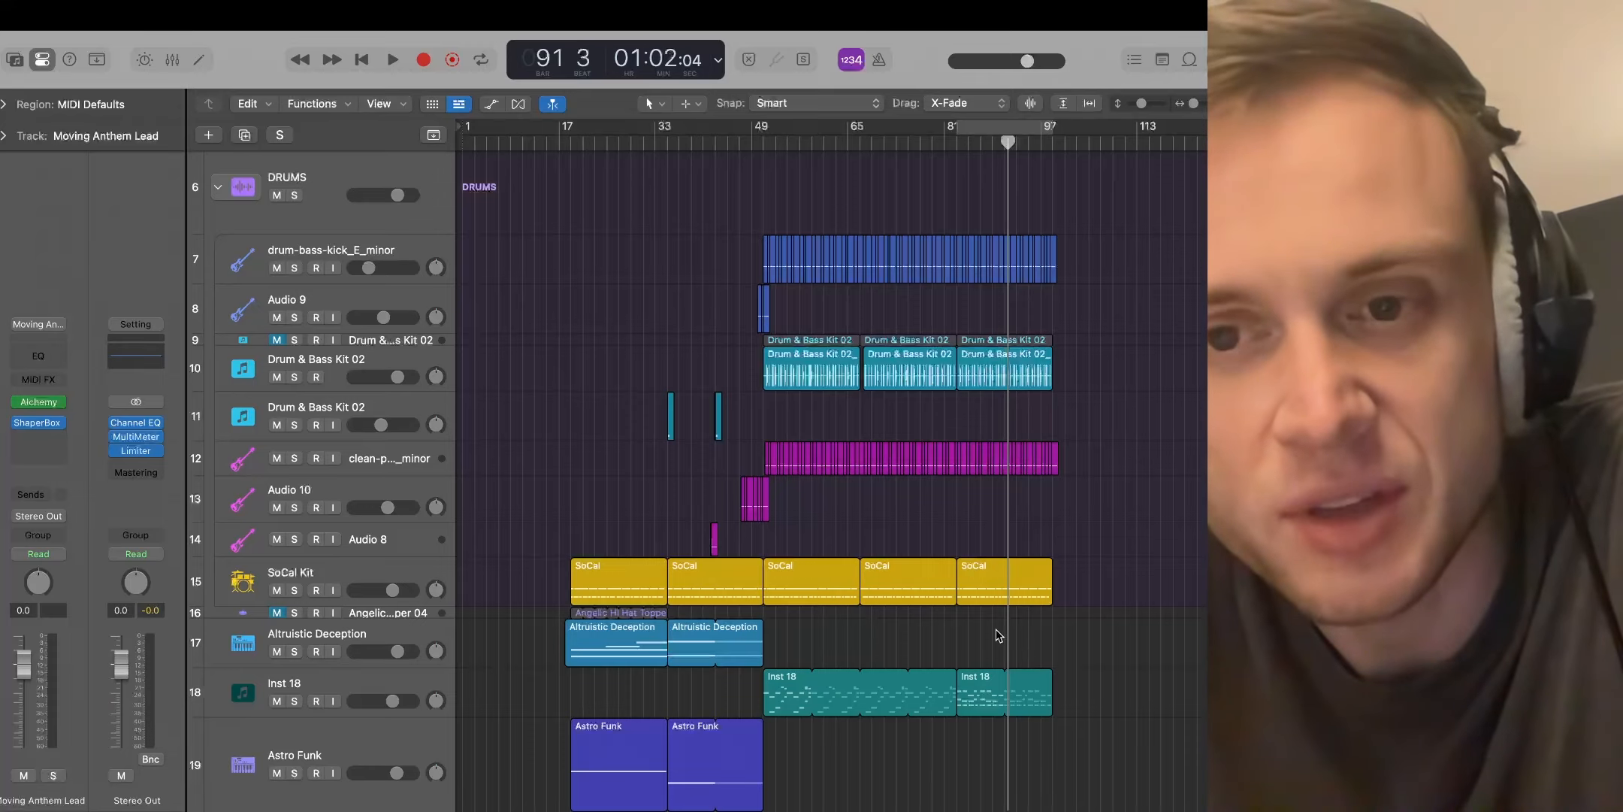
scroll(999, 635, "down", 6)
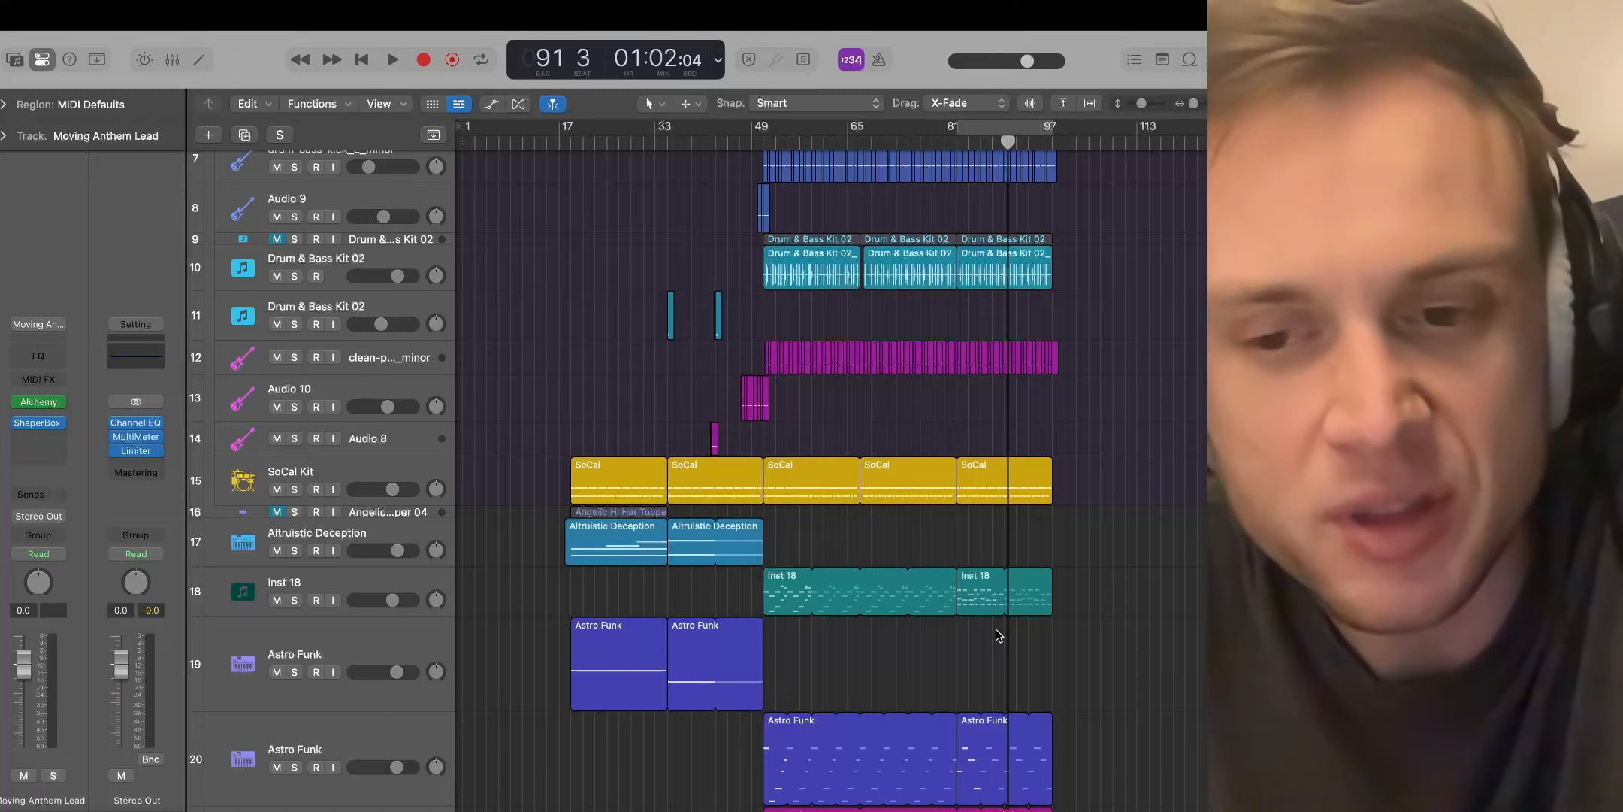
scroll(998, 635, "down", 7)
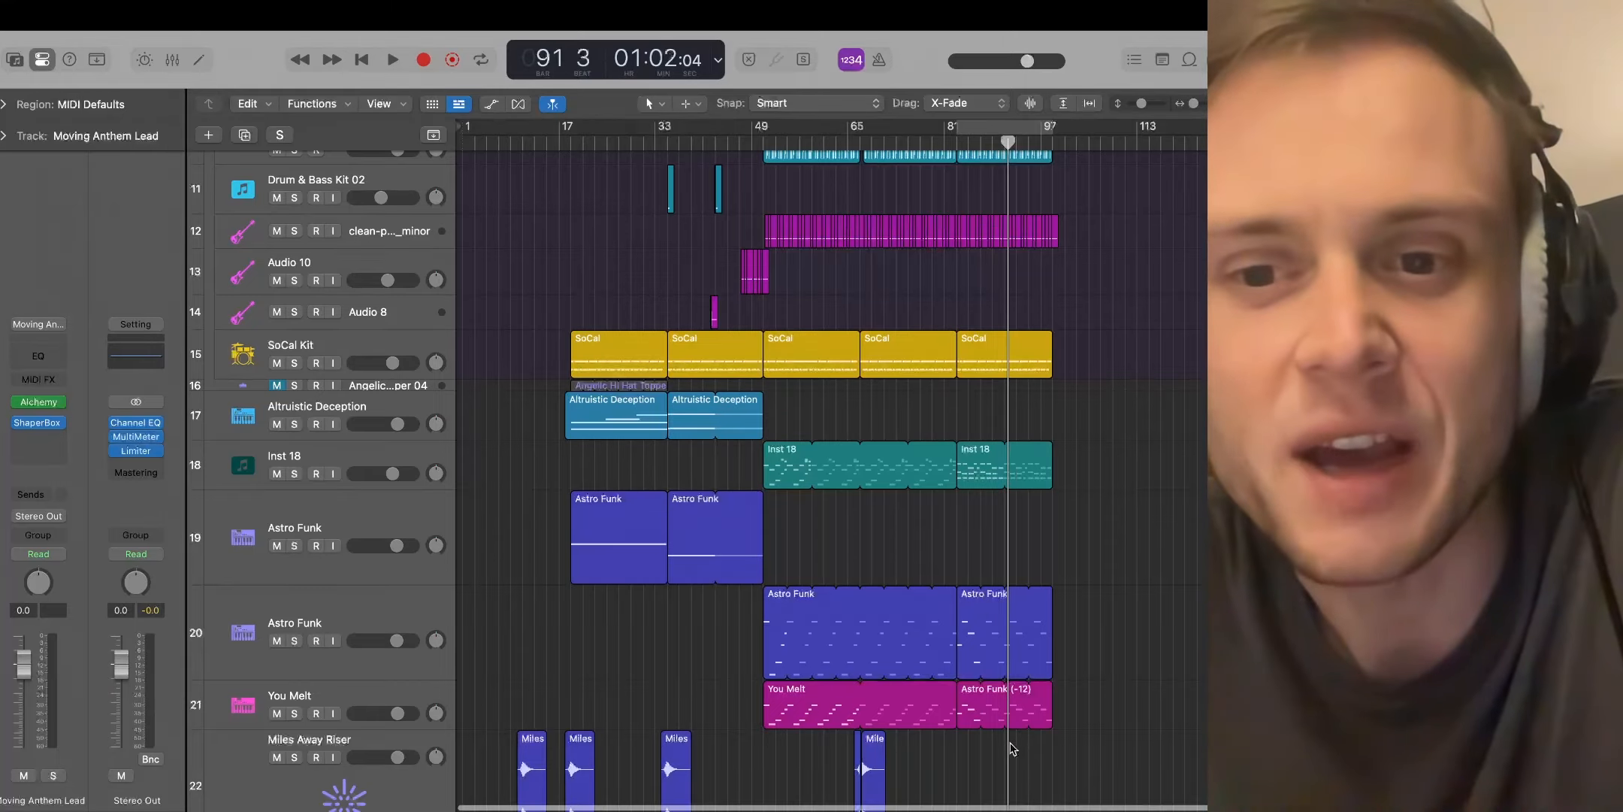
scroll(1000, 679, "up", 8)
scroll(998, 675, "up", 6)
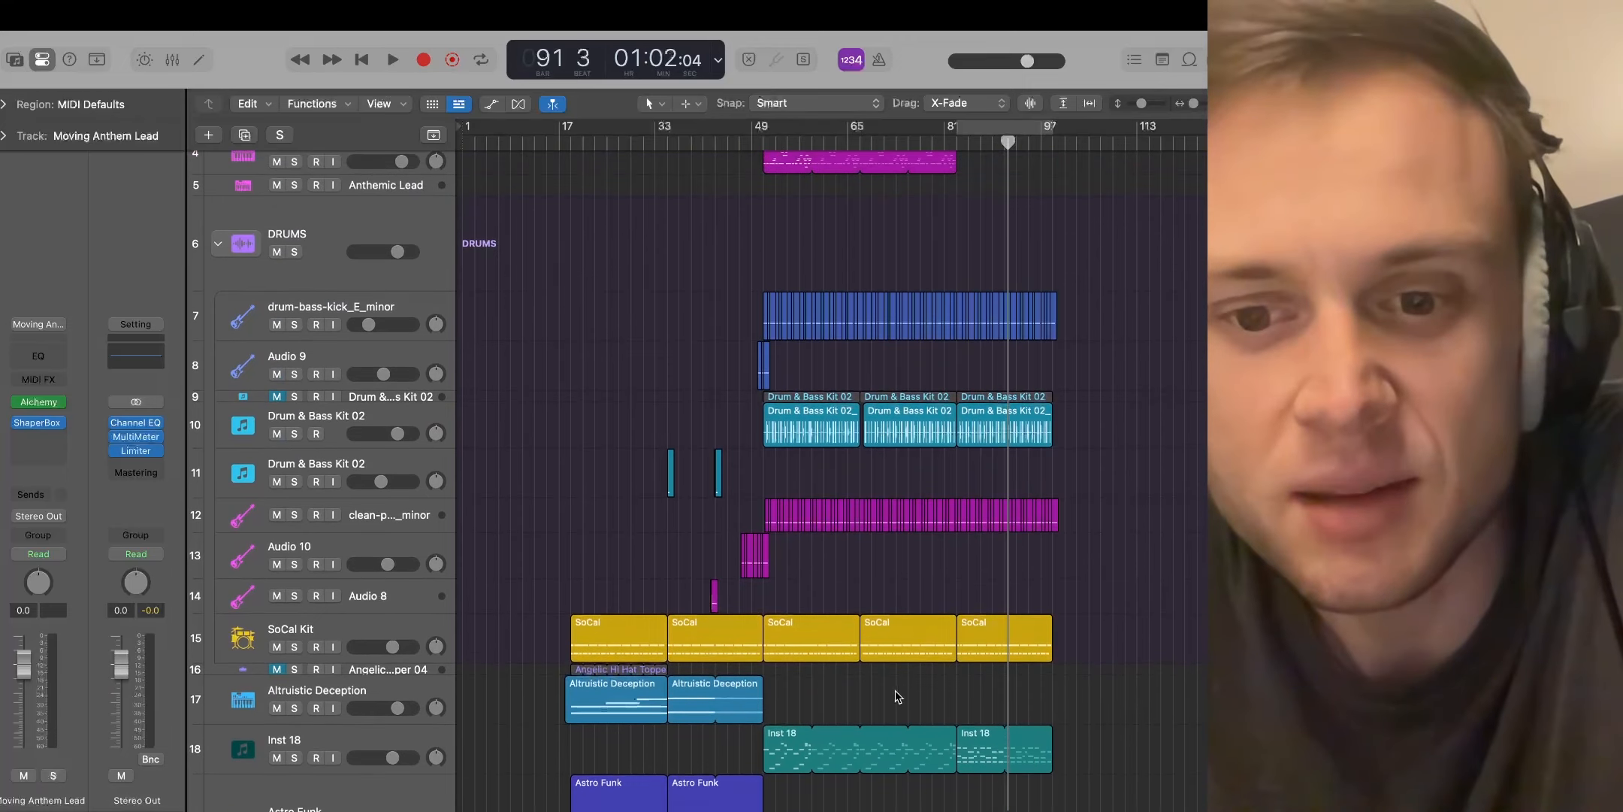
Mute the Inst 18 track and listen to the section from bar 49 without it
left_click(278, 758)
left_click(749, 140)
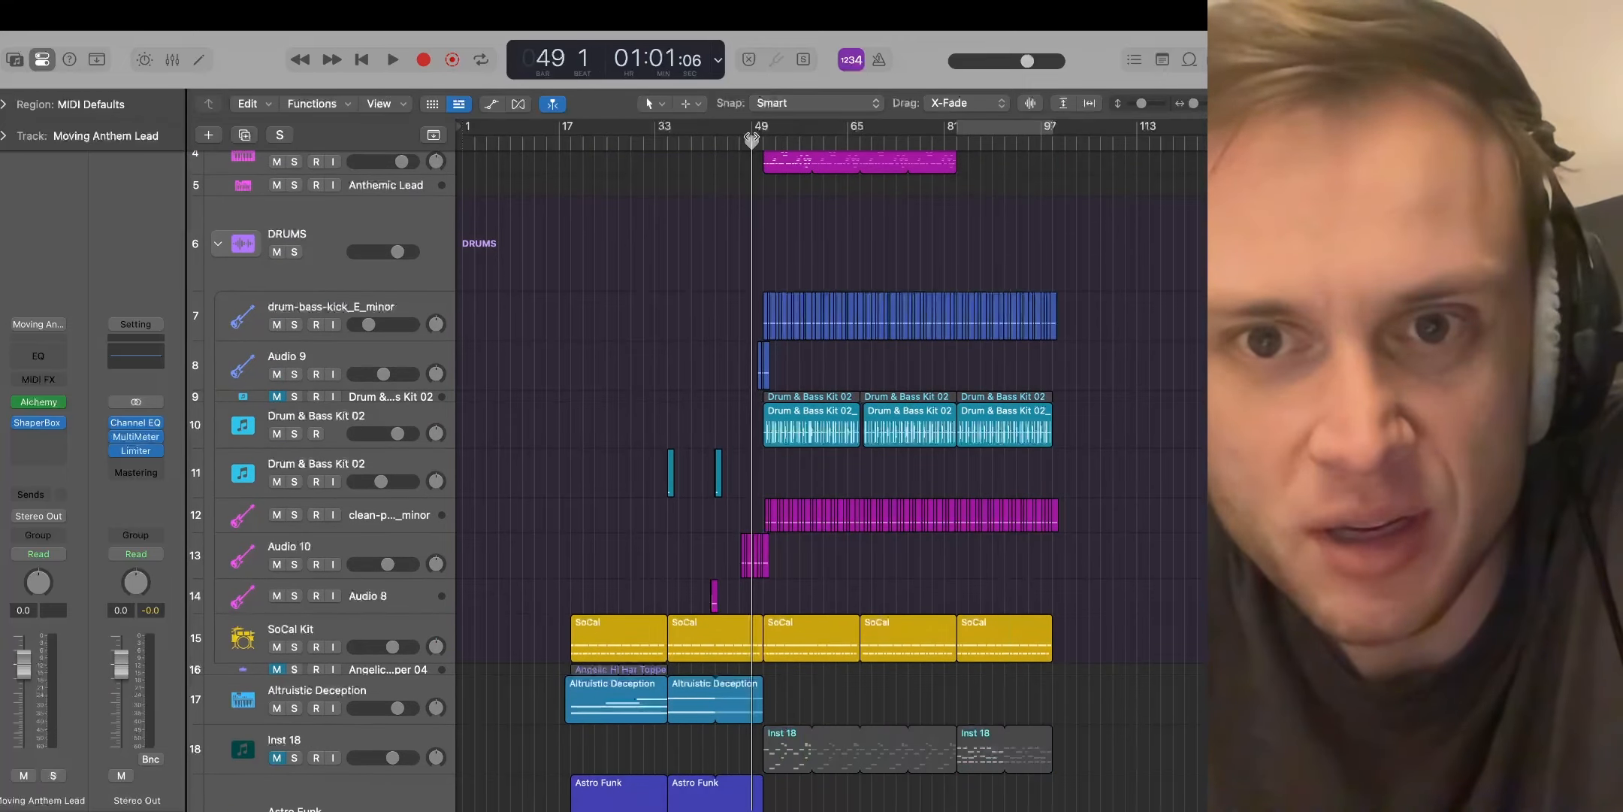
key("space")
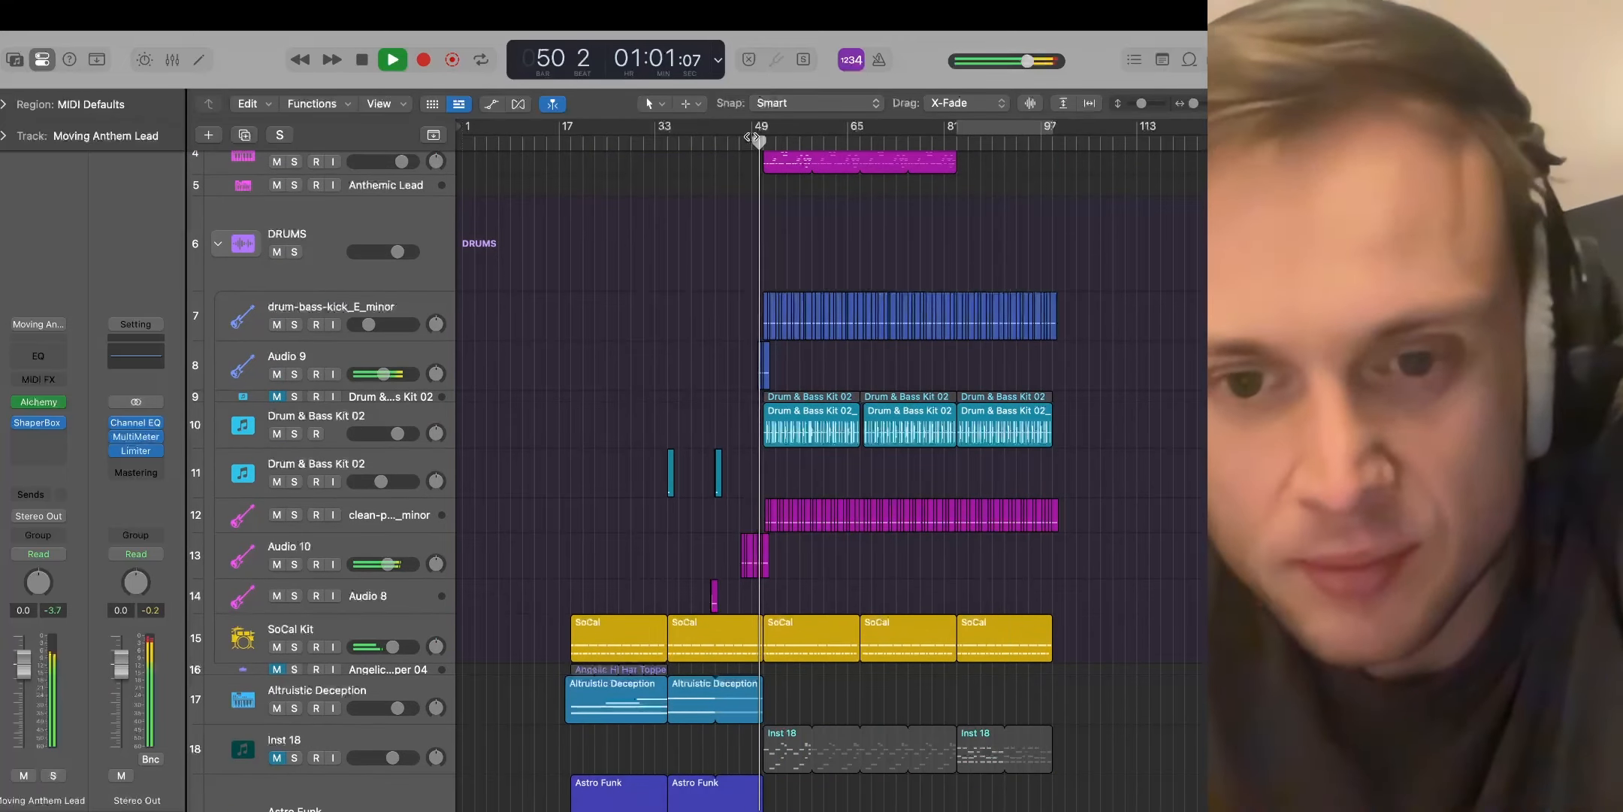
scroll(748, 368, "down", 3)
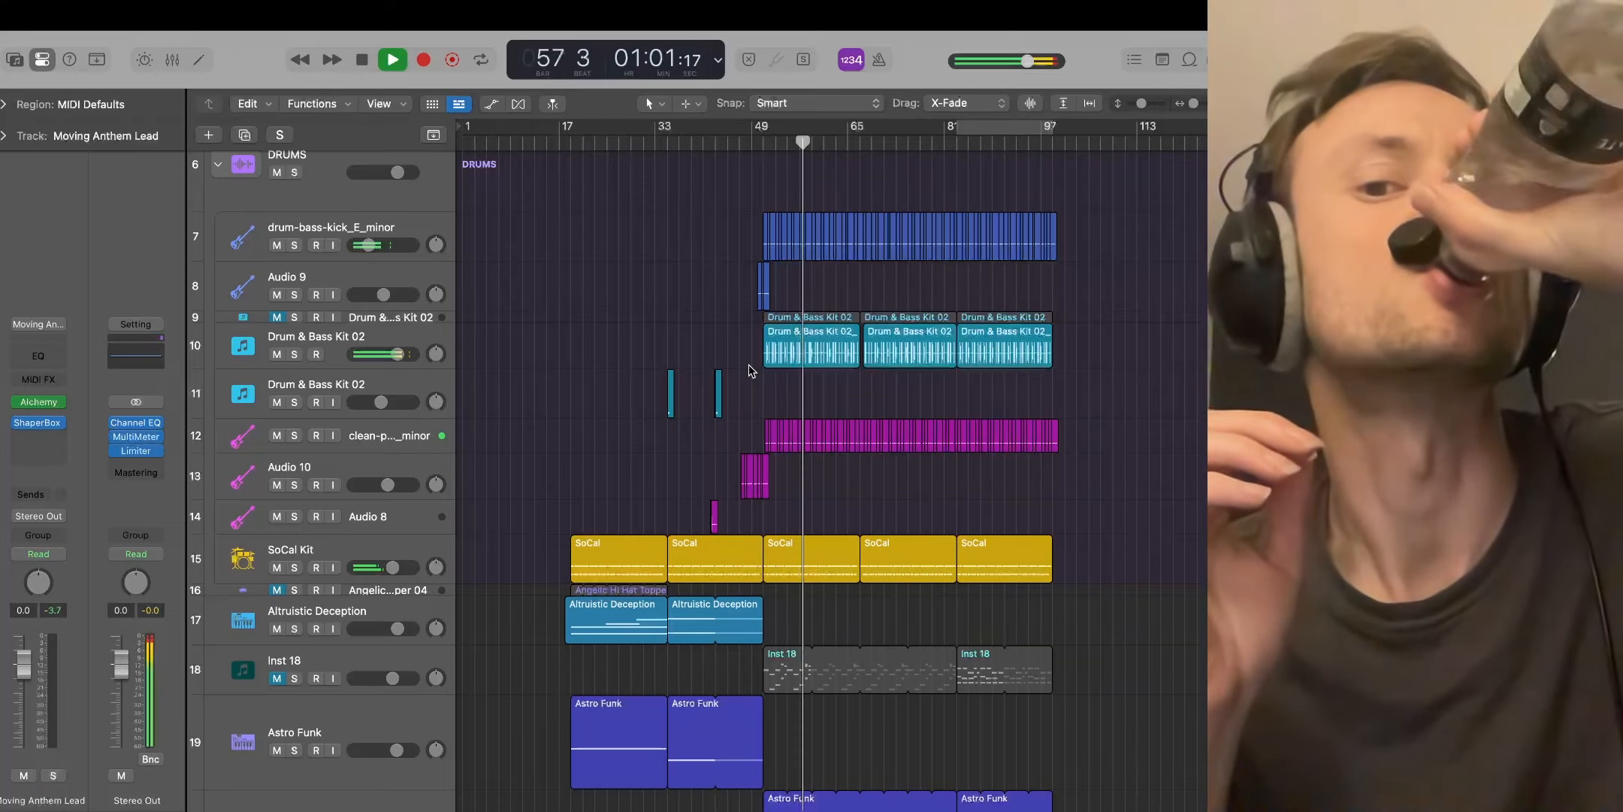
key("space")
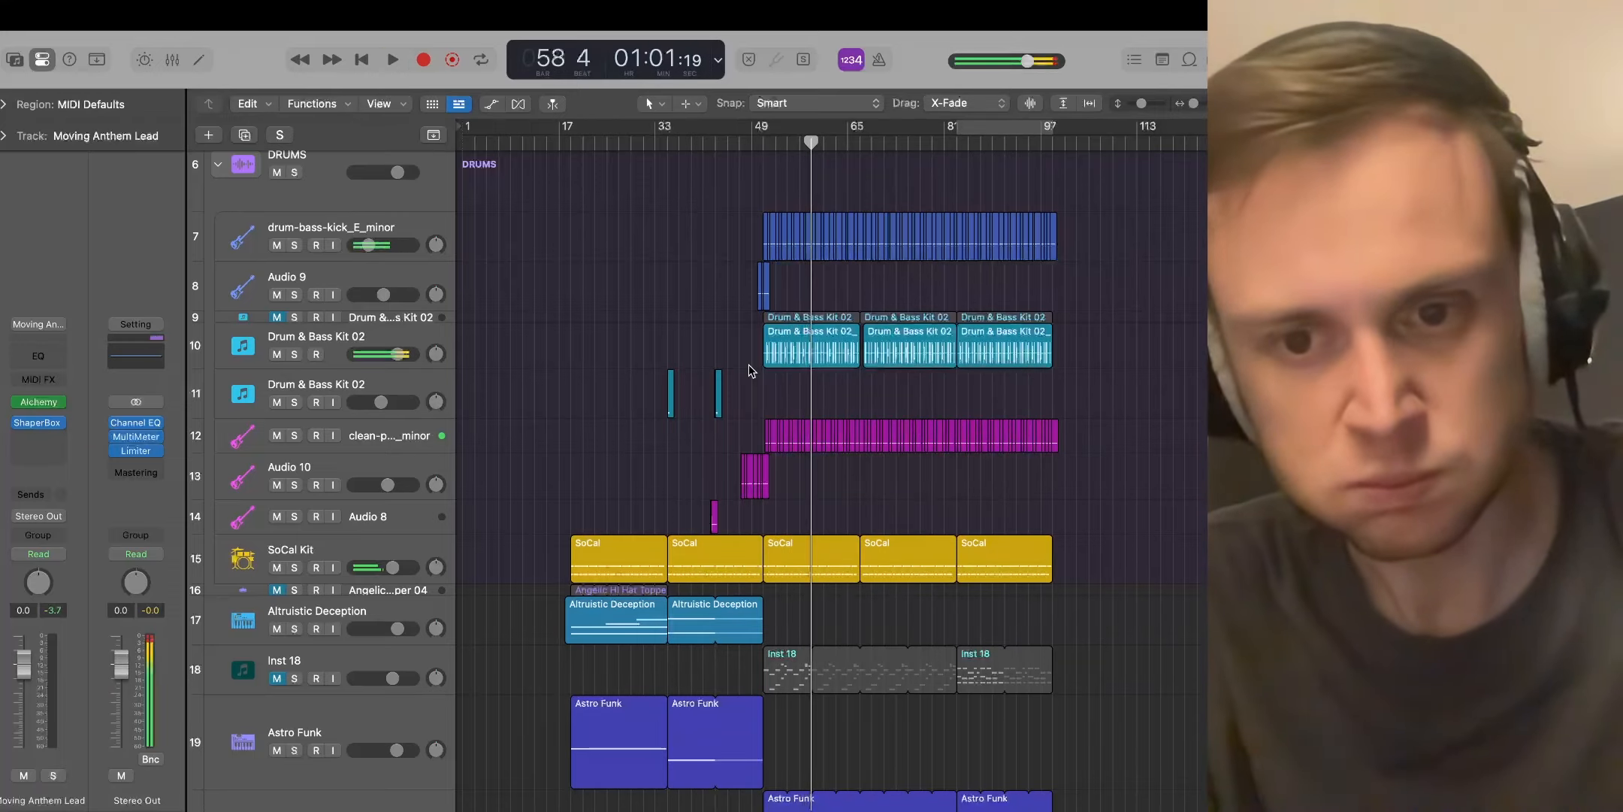
Unmute Inst 18 and listen to it soloed from bar 51, clearing the solo at the end
left_click(763, 137)
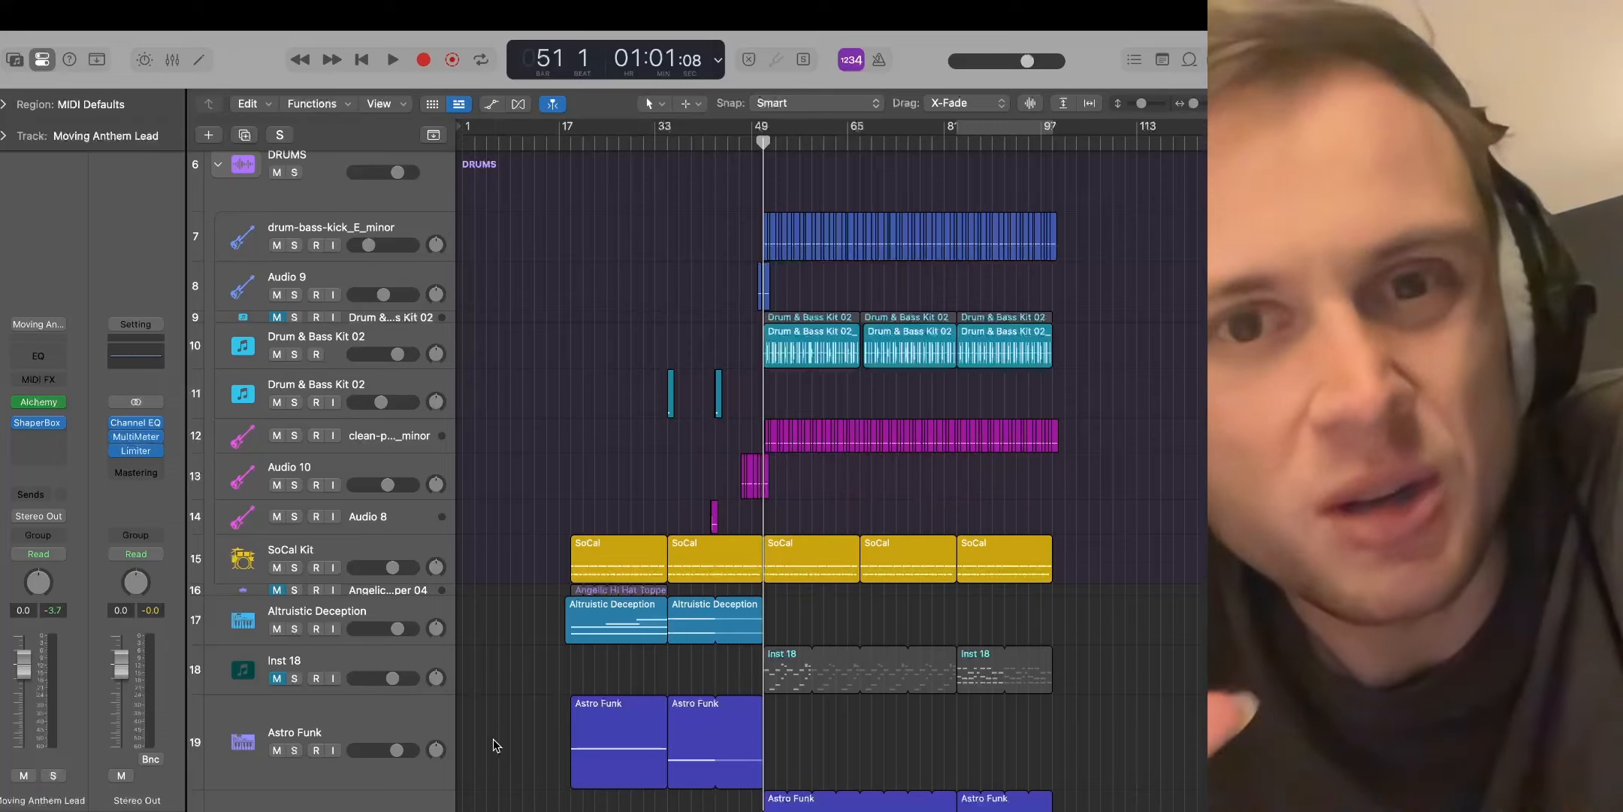
left_click(276, 678)
left_click(294, 679)
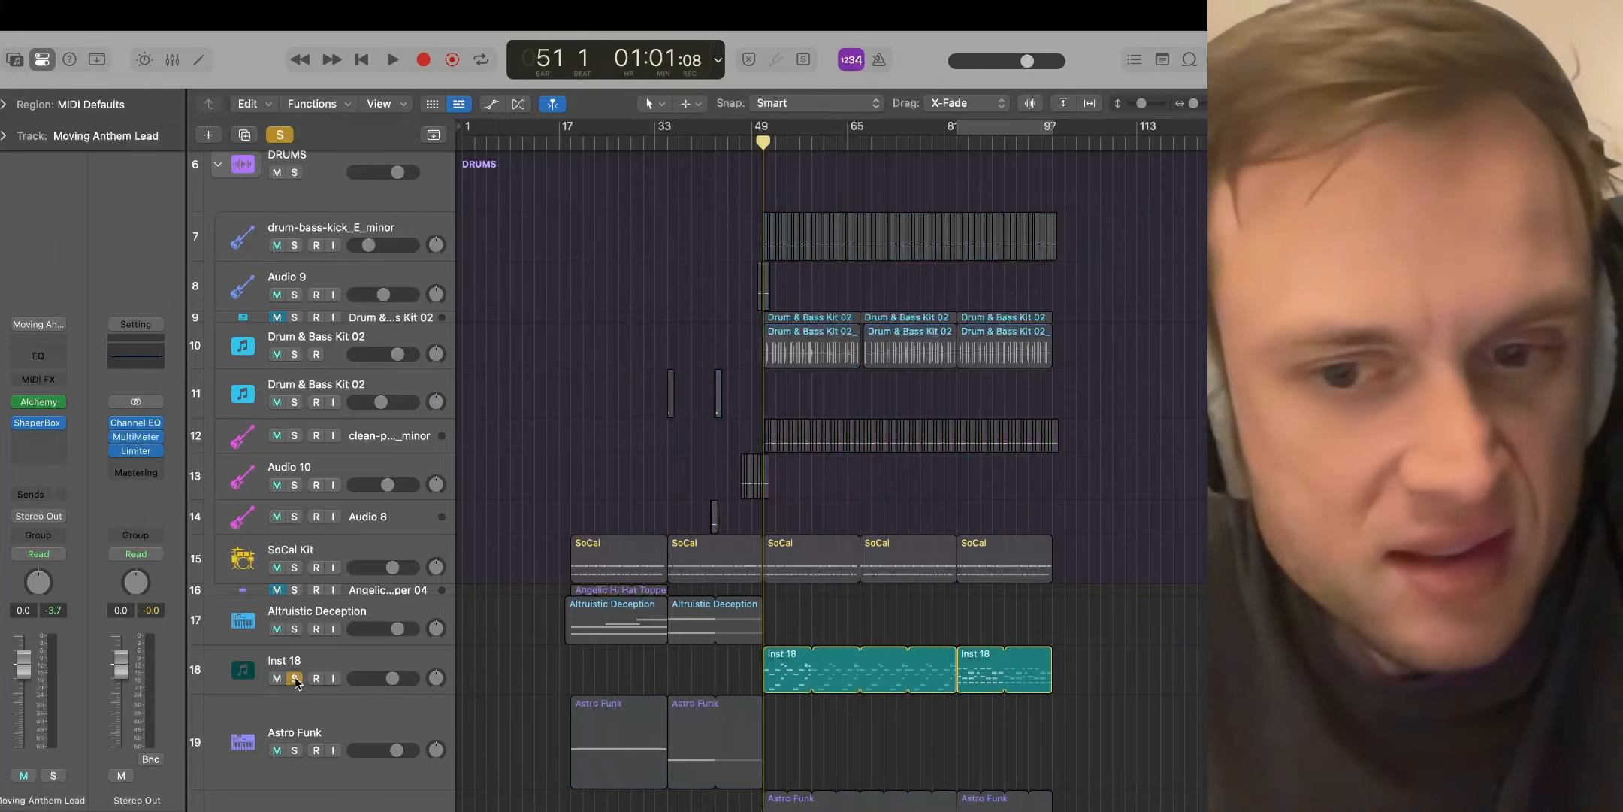
key("space")
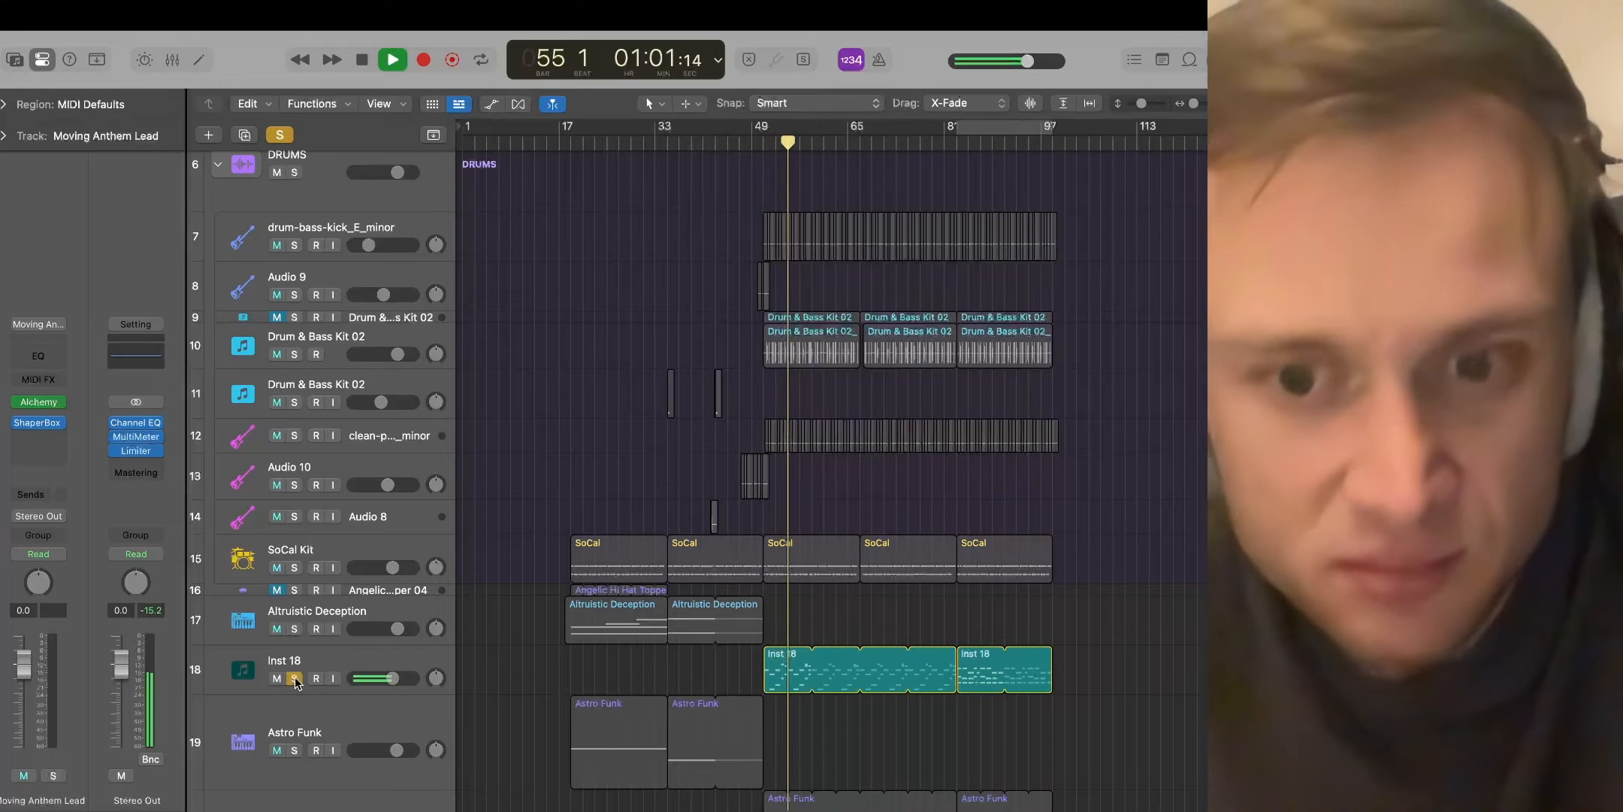
key("space")
left_click(296, 679)
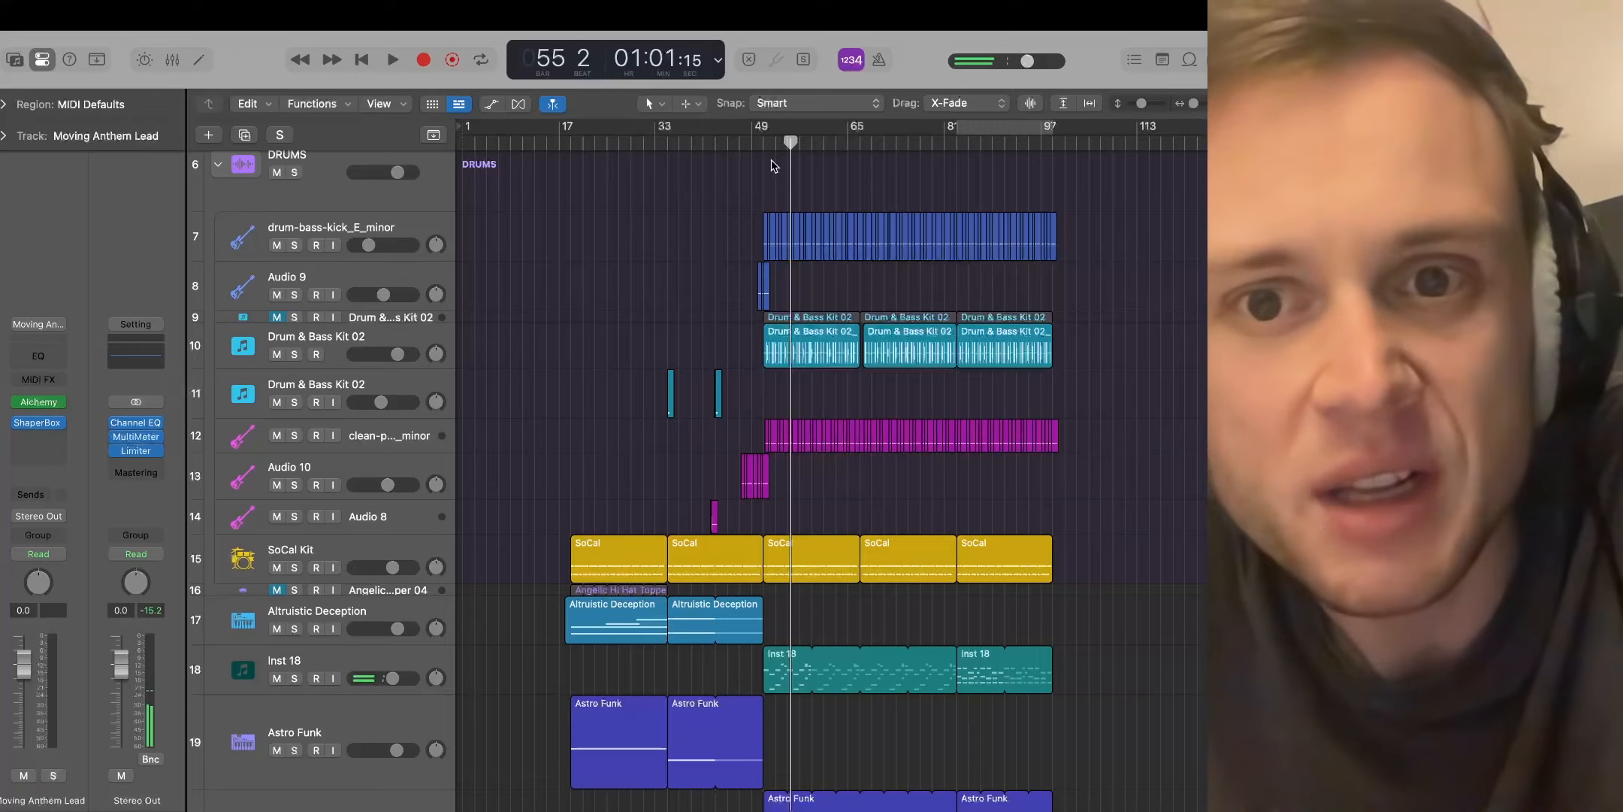
Play the full mix from just before bar 51, soloing Inst 18 briefly during playback to compare
left_click(756, 144)
key("space")
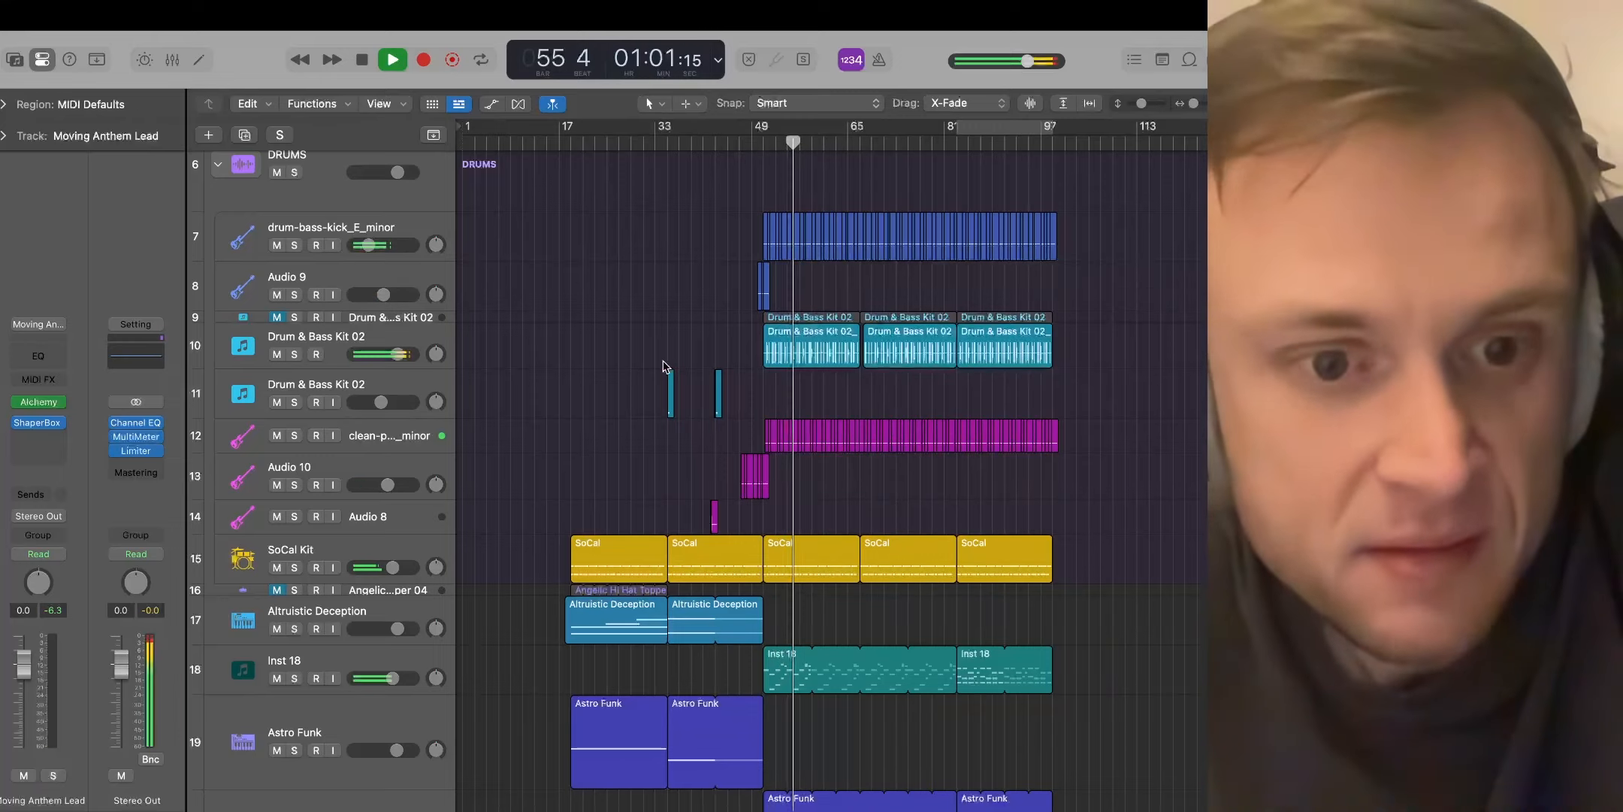
left_click(294, 678)
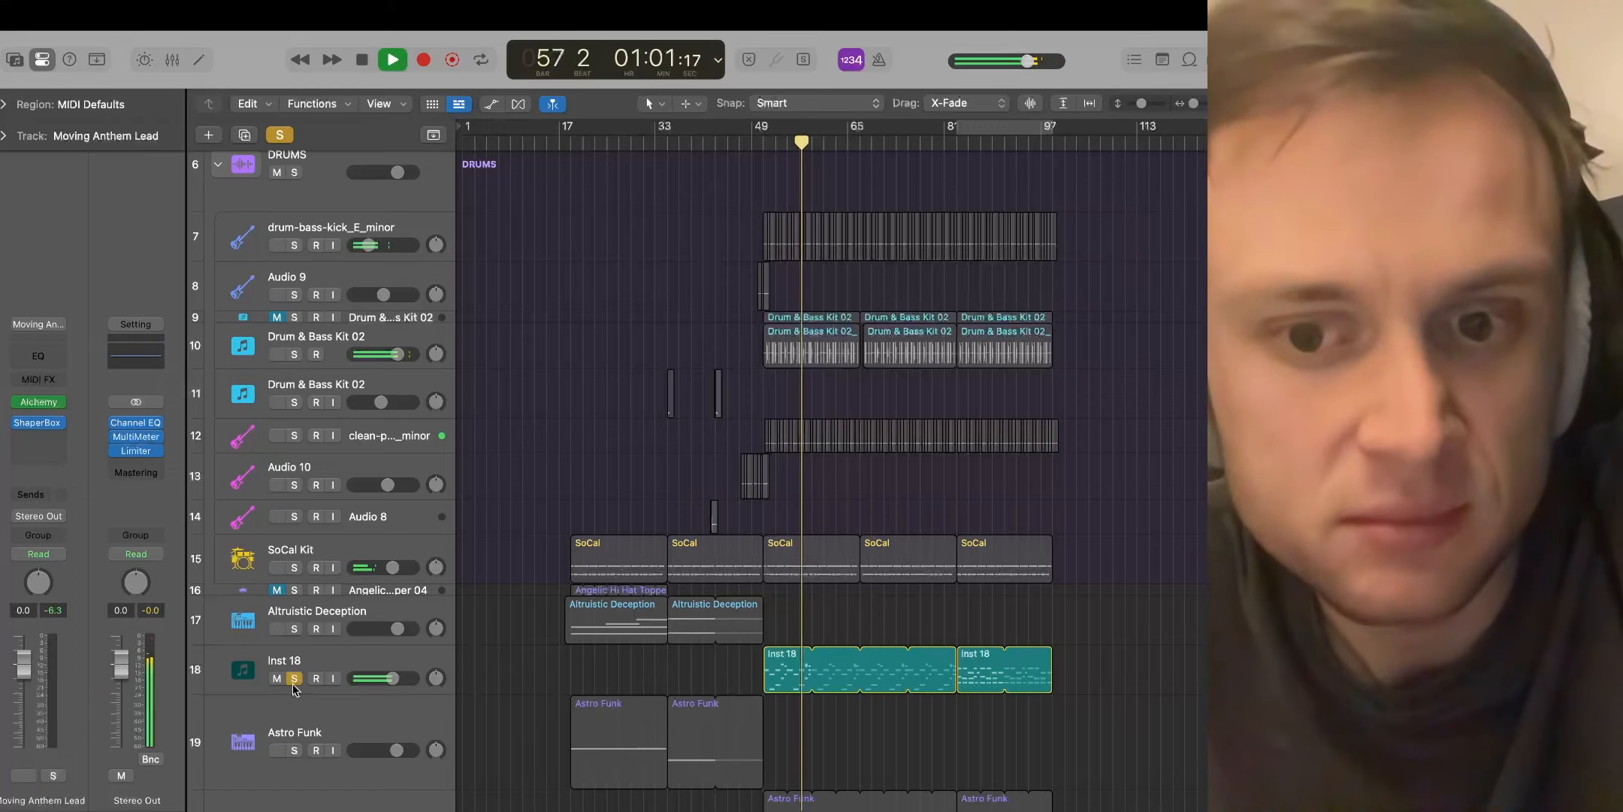
left_click(294, 677)
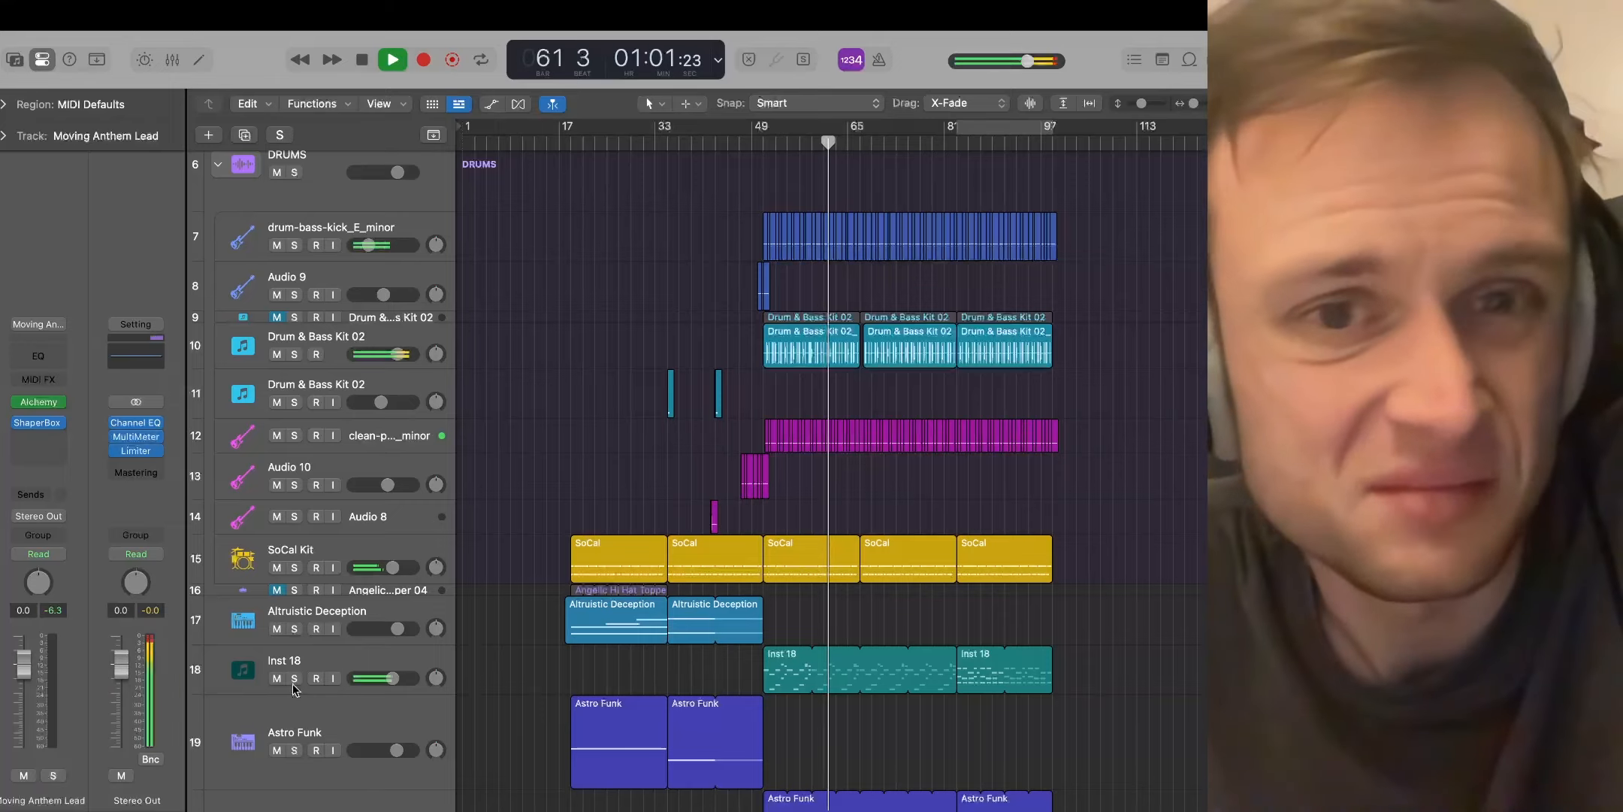
Collapse the DRUMS track stack, return to the first tracks of the arrangement and stop playback
left_click(218, 164)
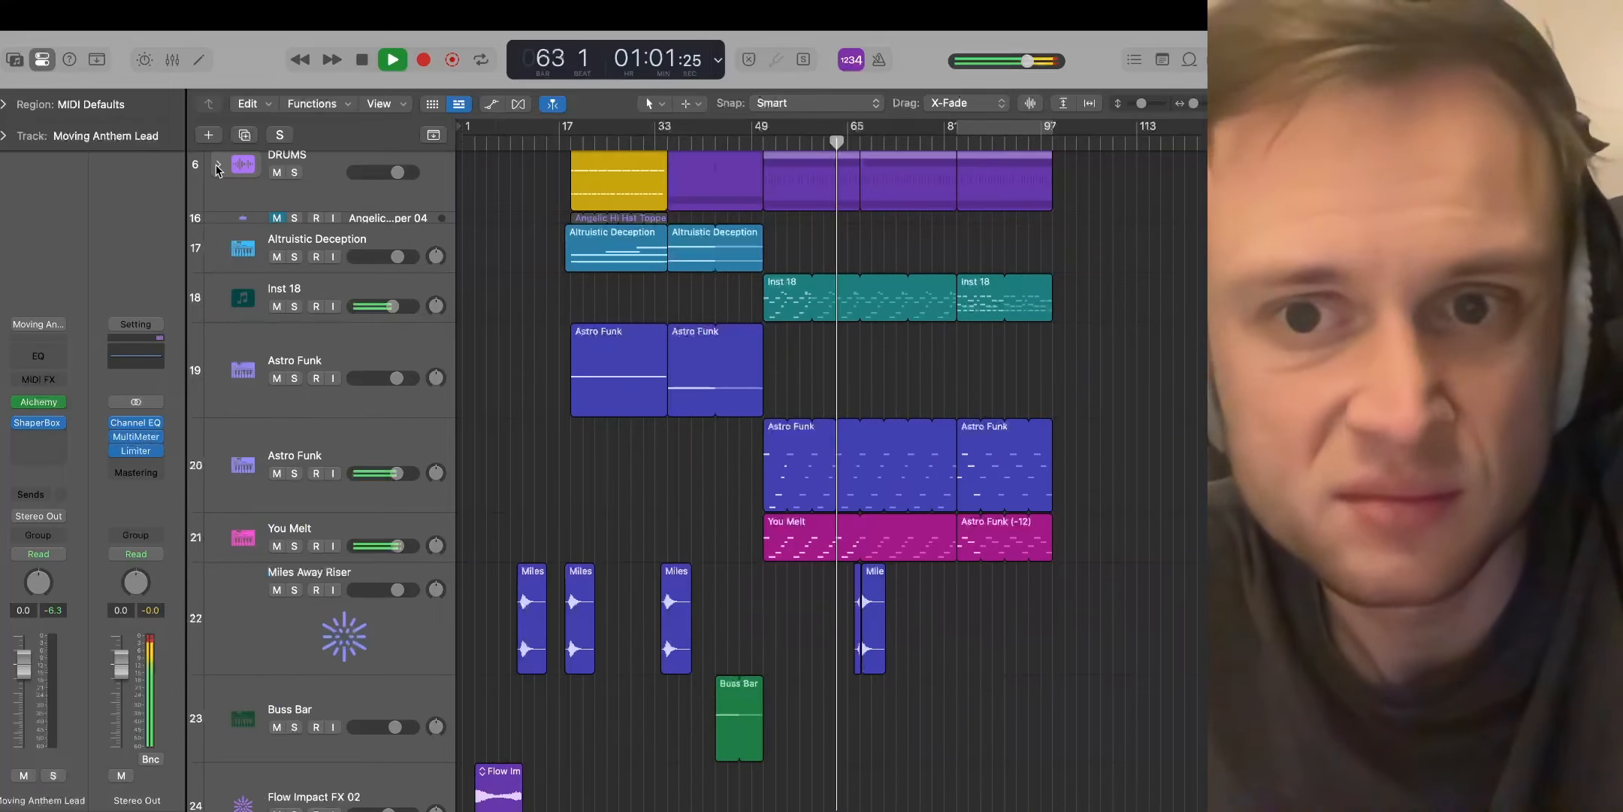
scroll(535, 253, "up", 3)
scroll(536, 254, "up", 1)
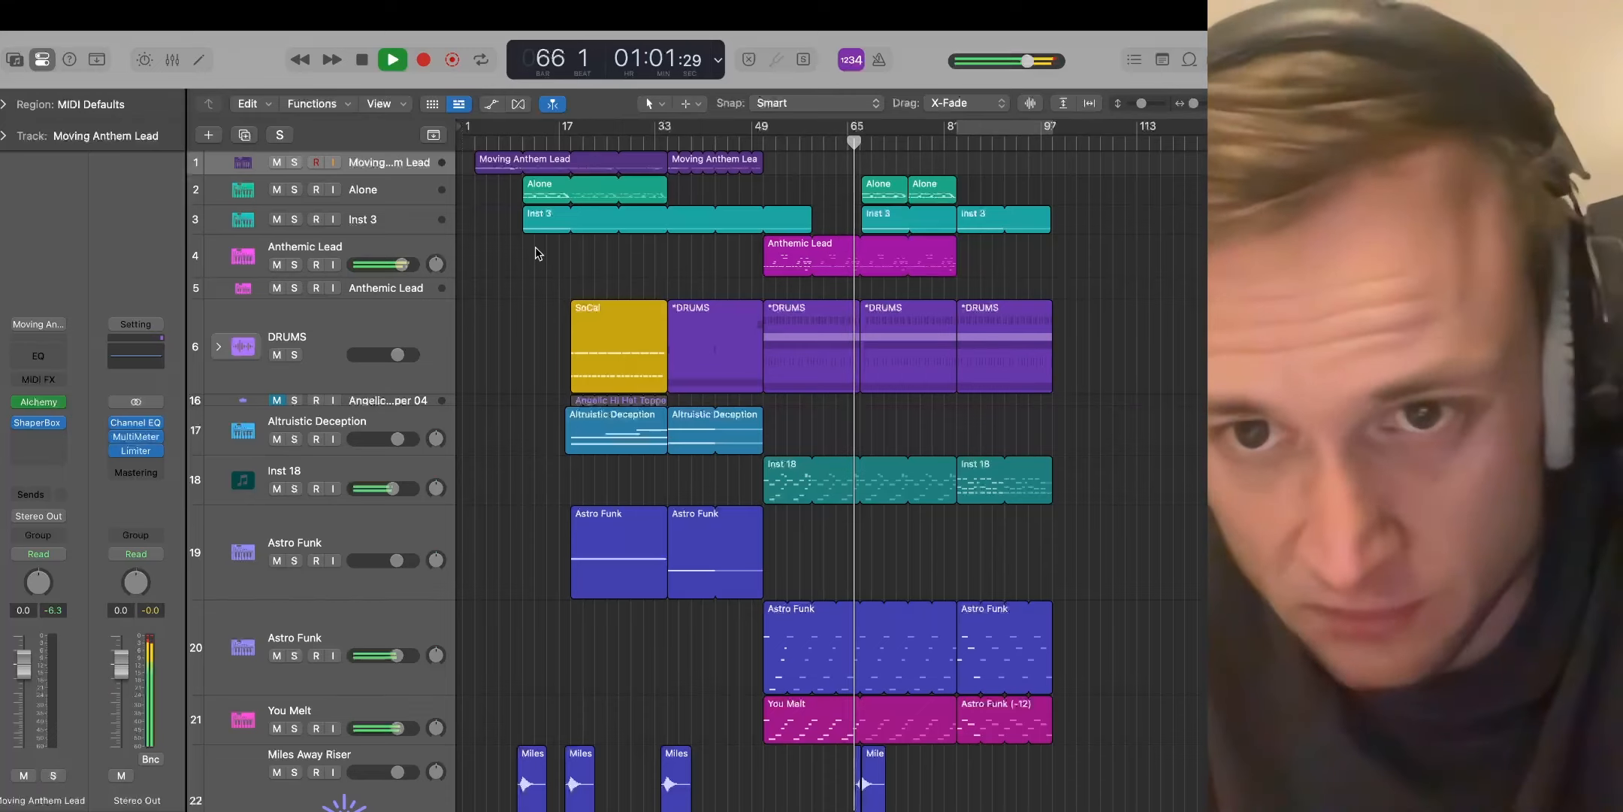
key("space")
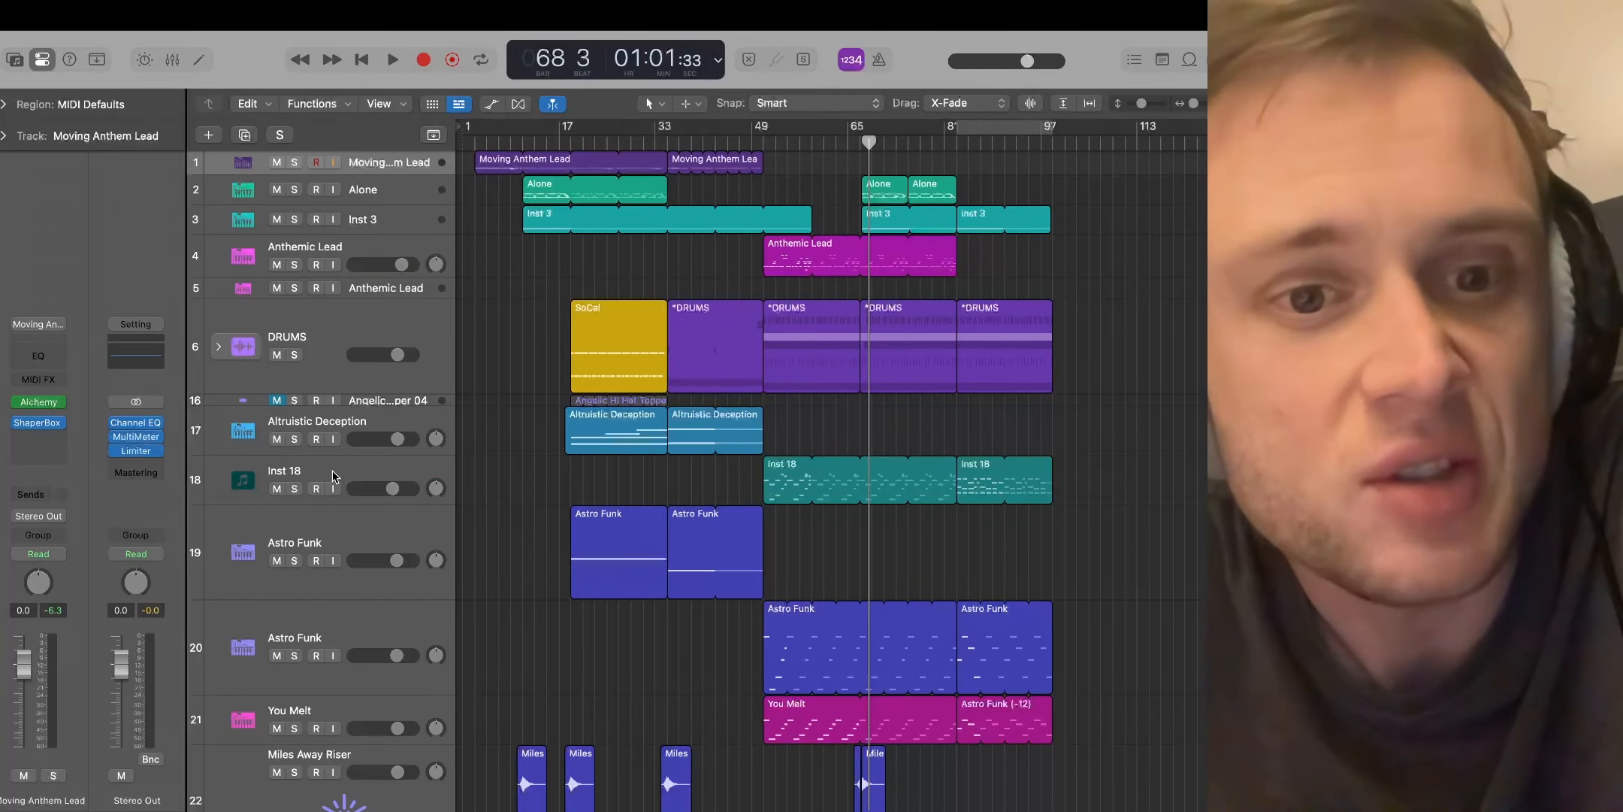
Examine the Kontakt instrument on the Inst 18 track, moving its window into full view before closing it
left_click(286, 470)
left_click(36, 404)
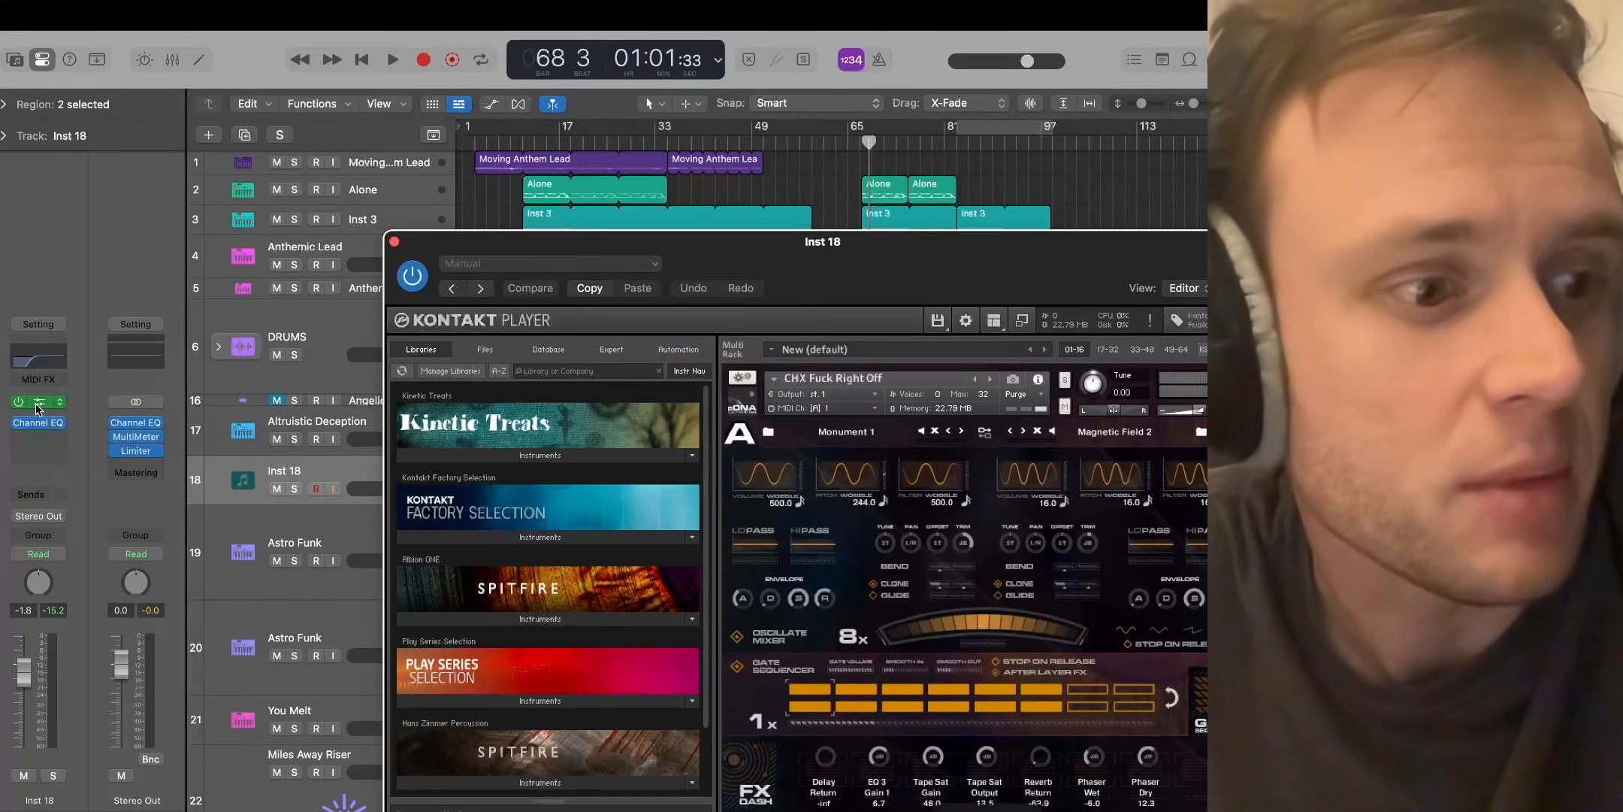
left_click_drag(848, 269, 617, 171)
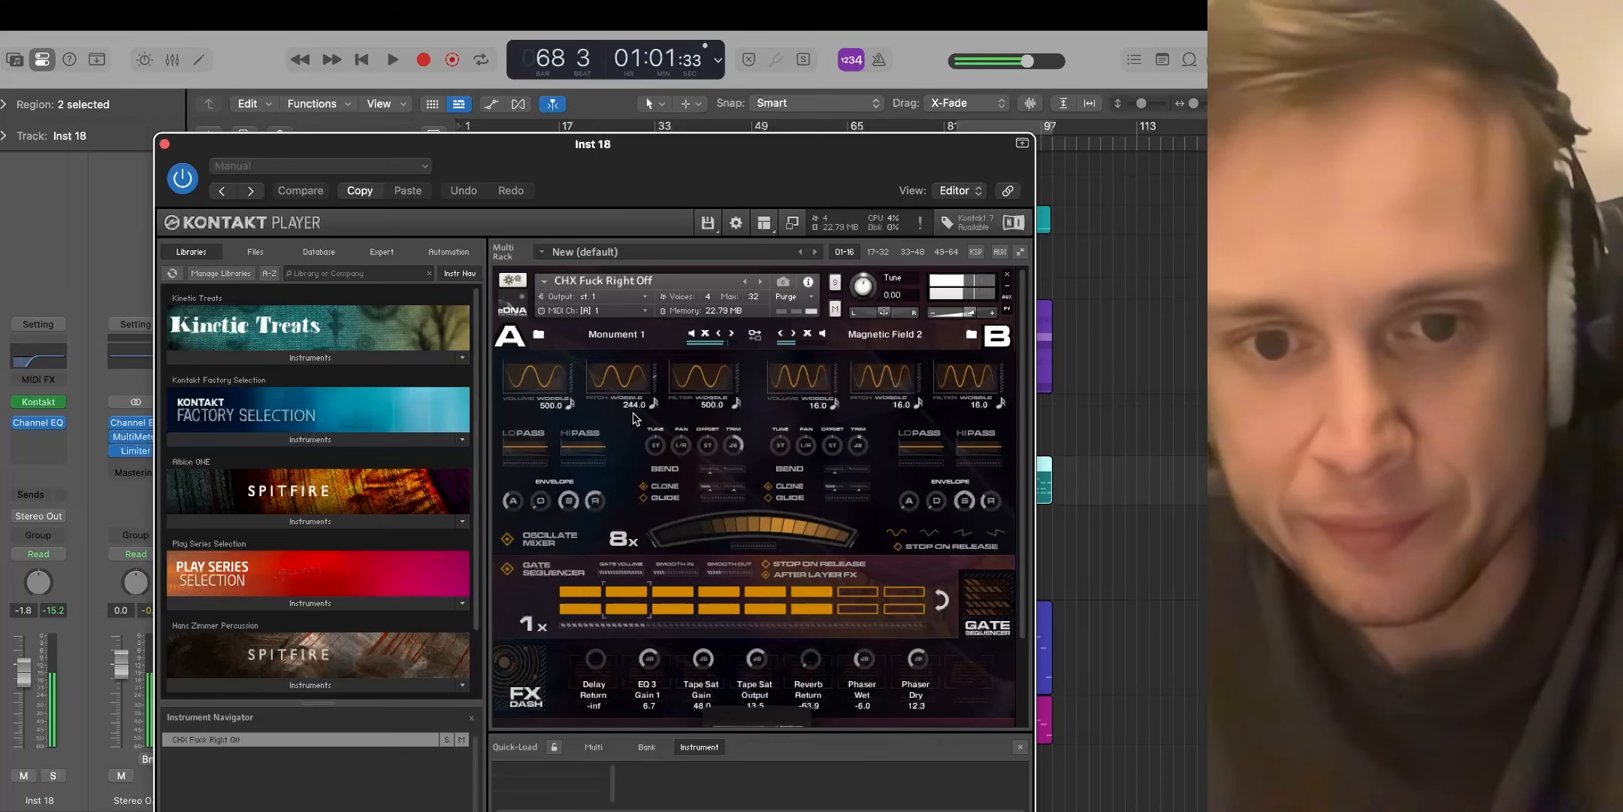
left_click(164, 144)
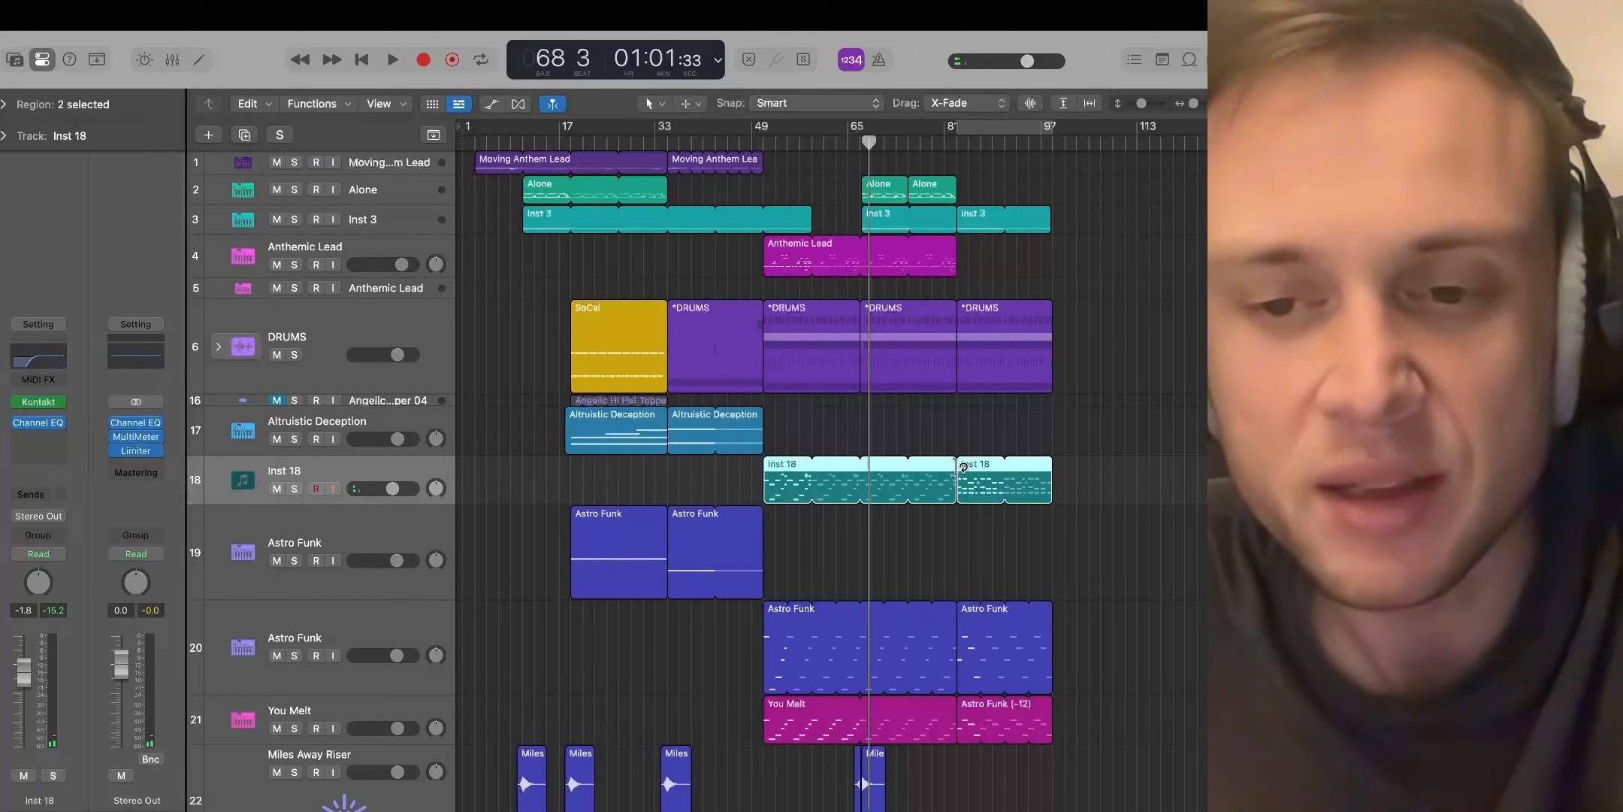
Listen to the arrangement from bar 79 across the section change at bar 83, with cycle playback off
scroll(964, 467, "down", 2)
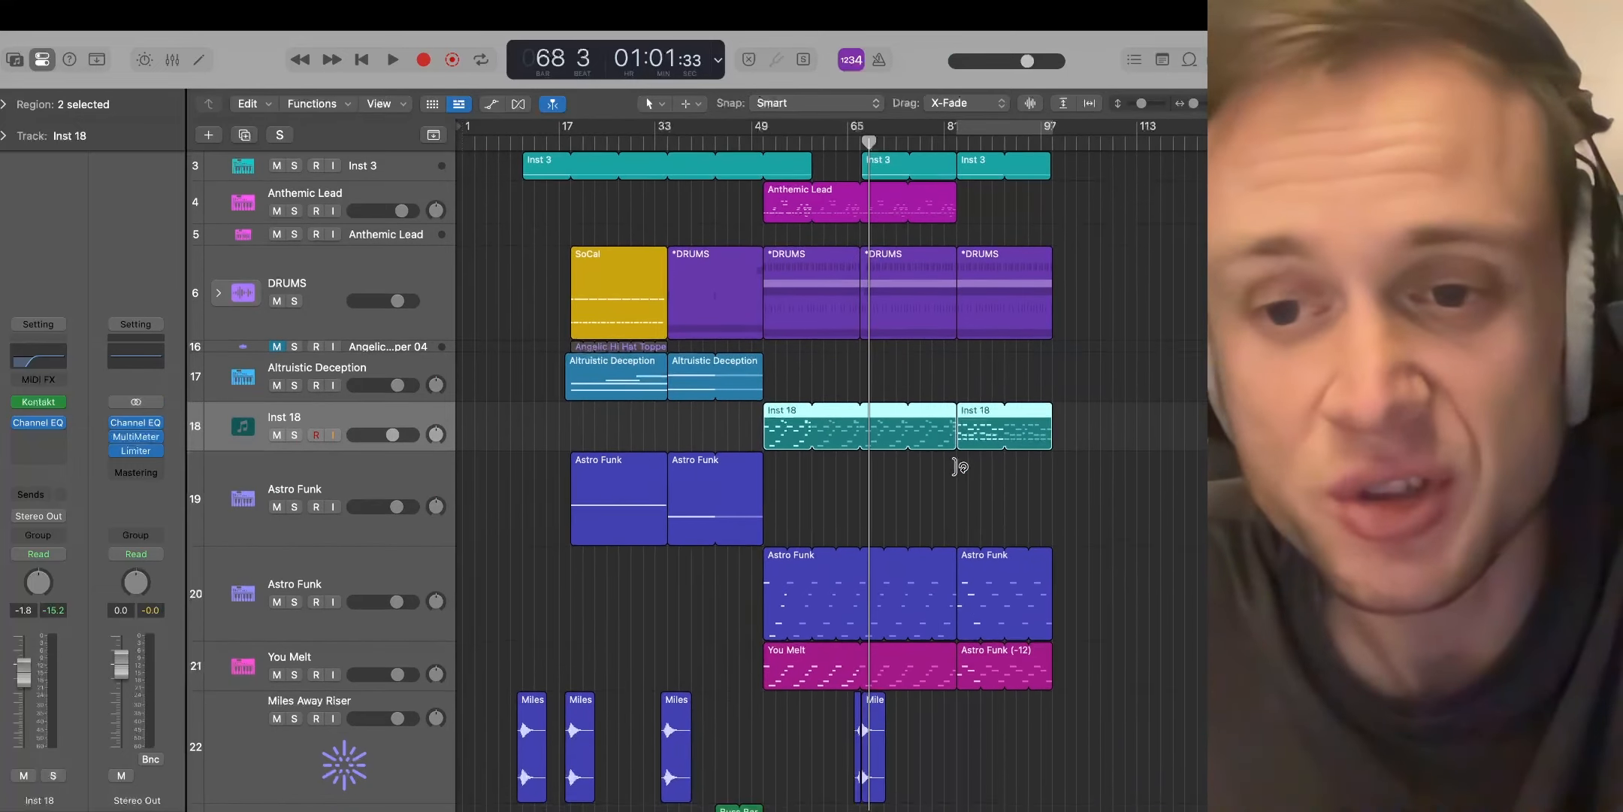
scroll(963, 468, "up", 2)
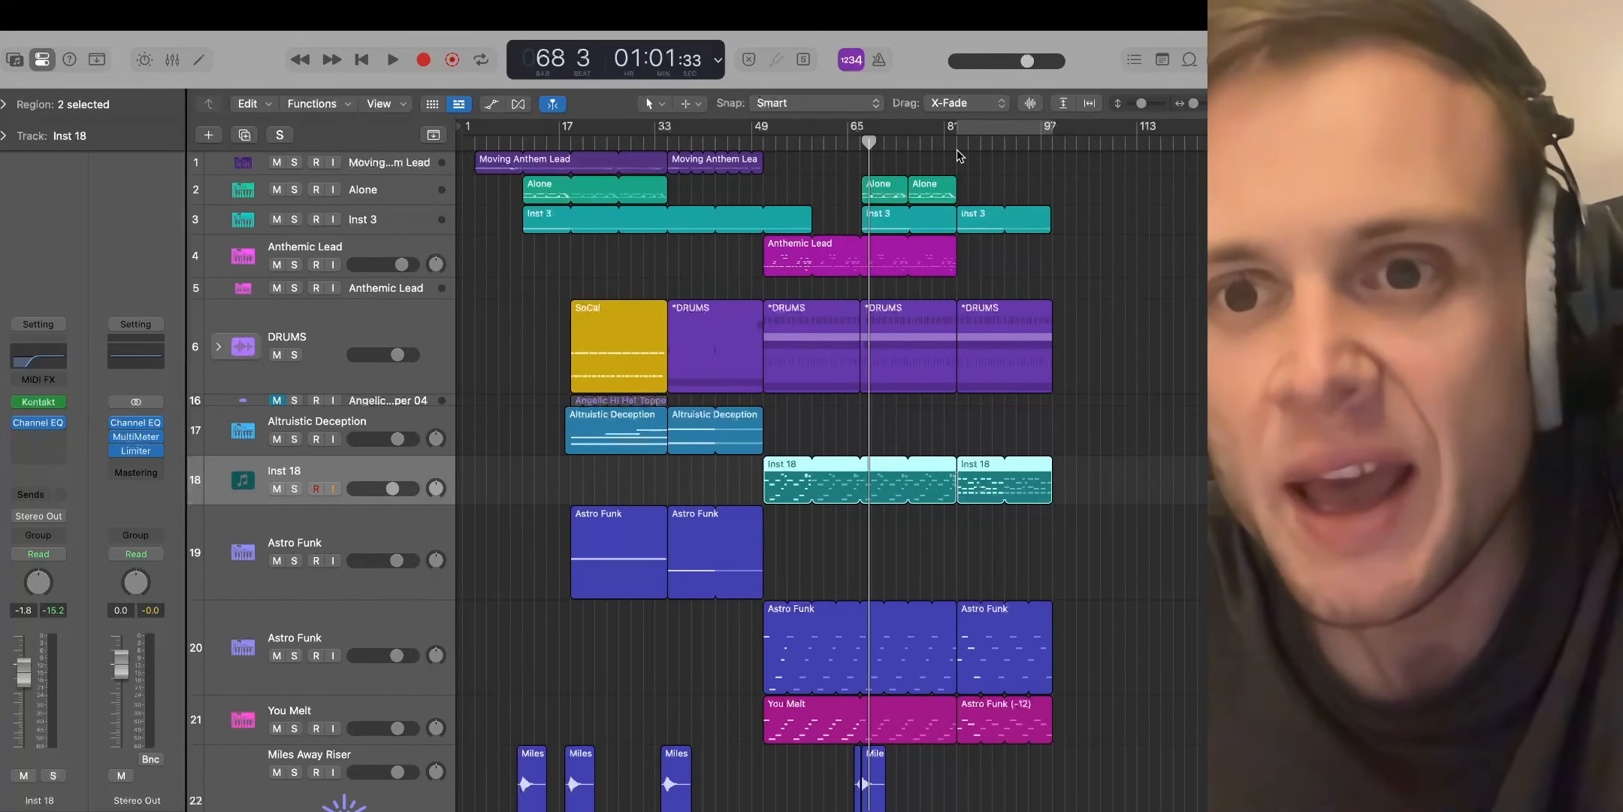
left_click(958, 130)
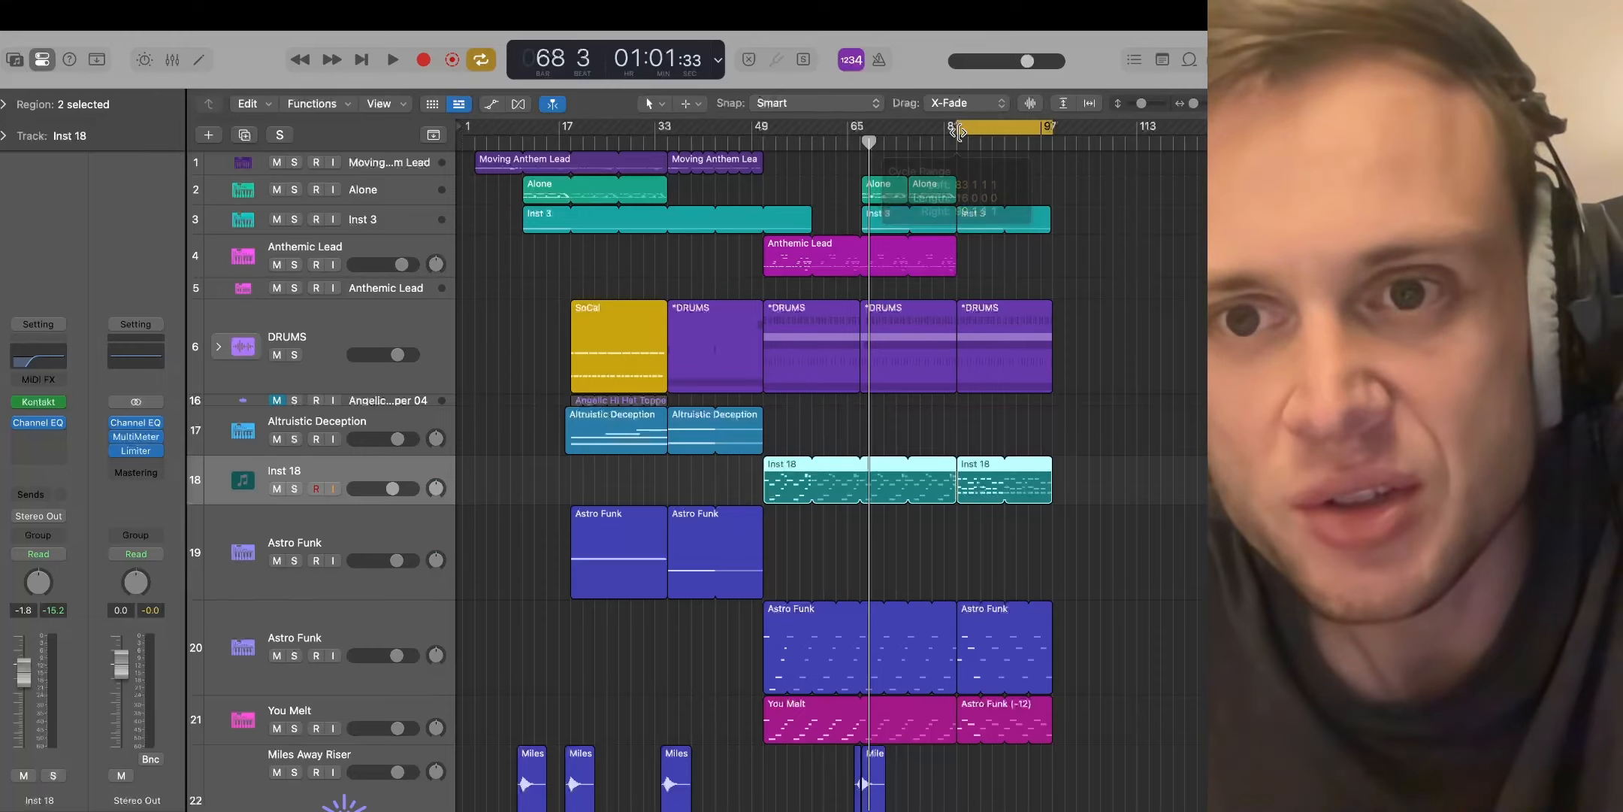
left_click(965, 131)
double_click(934, 143)
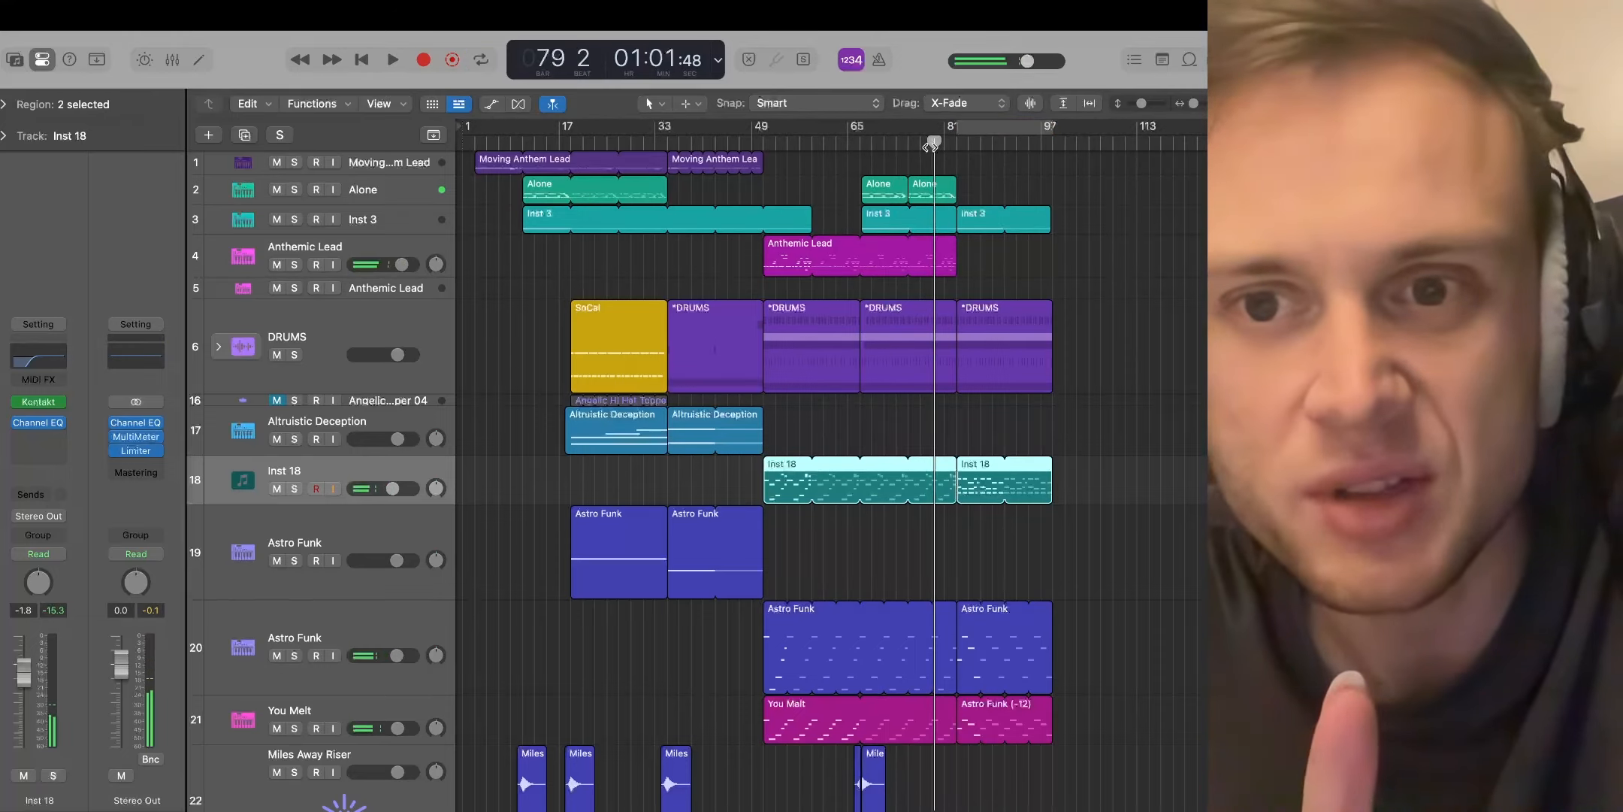
scroll(930, 145, "up", 2)
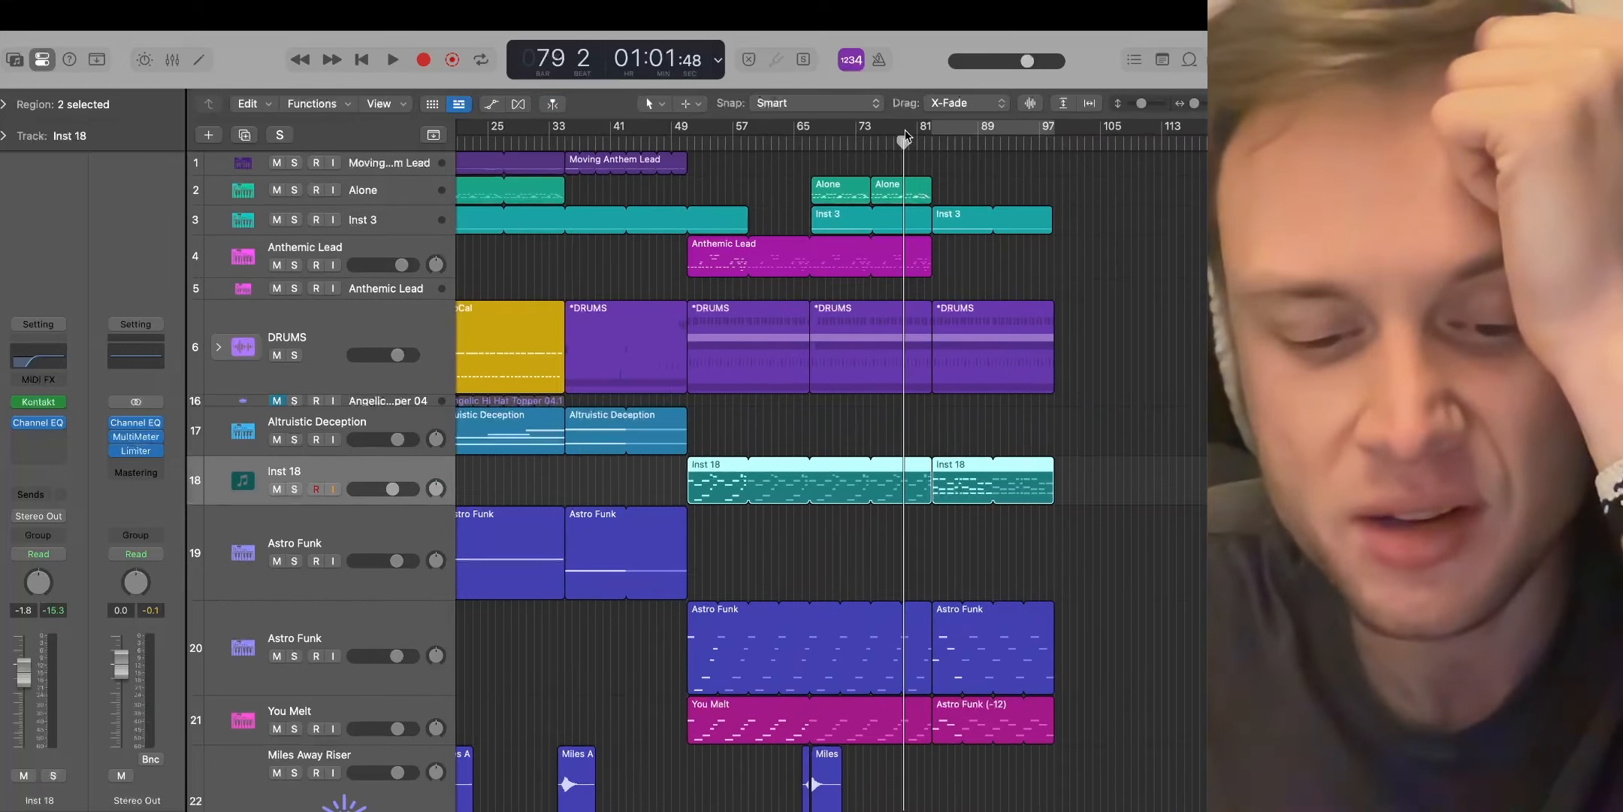
key("space")
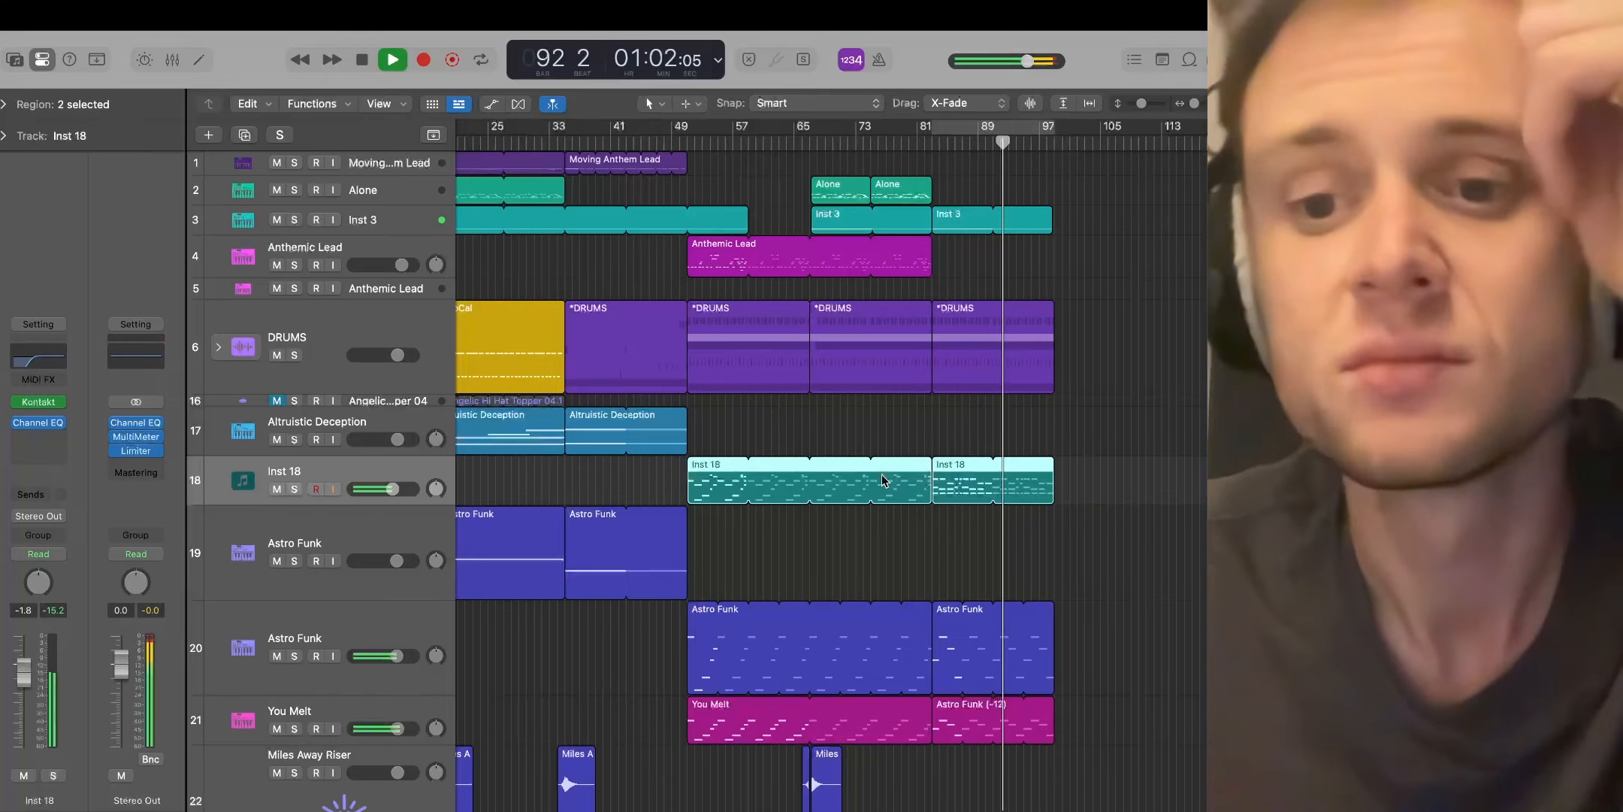
key("space")
Listen to Astro Funk on track 20 and You Melt soloed together from bar 51, then continue with the full mix
scroll(968, 603, "down", 3)
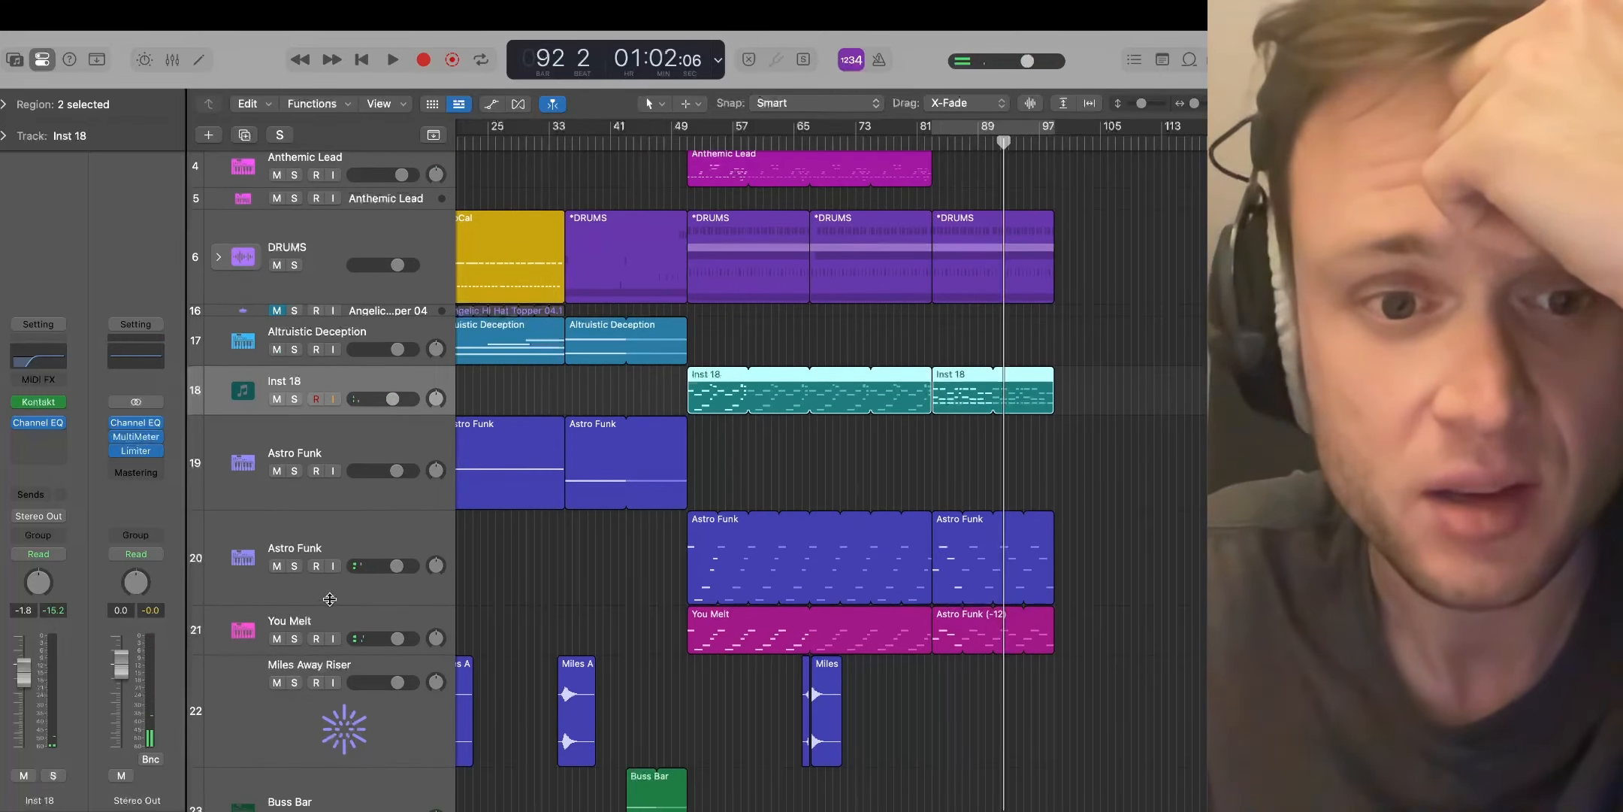
left_click(327, 540)
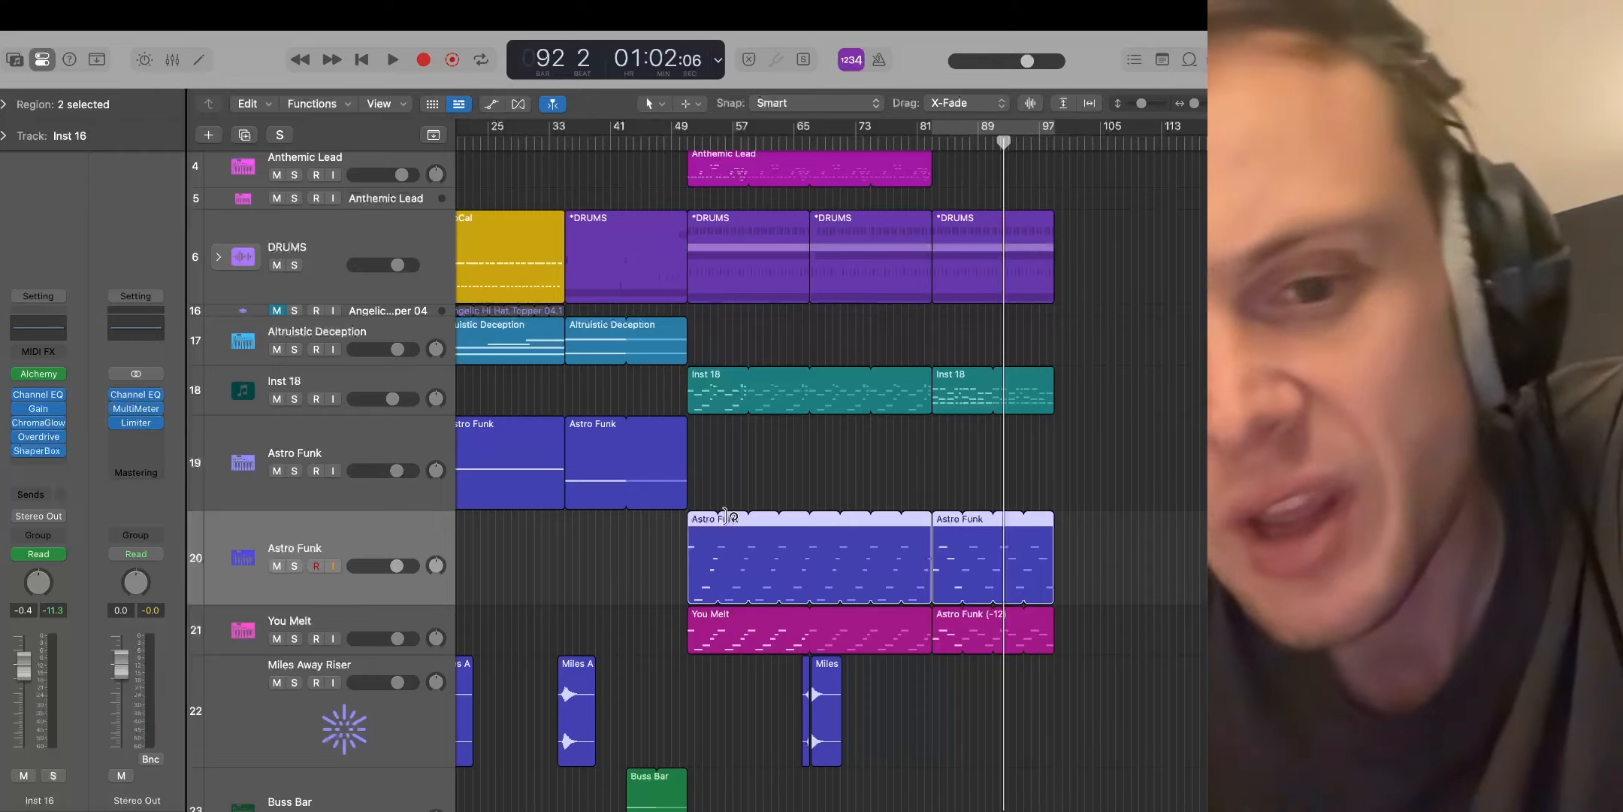
left_click(684, 143)
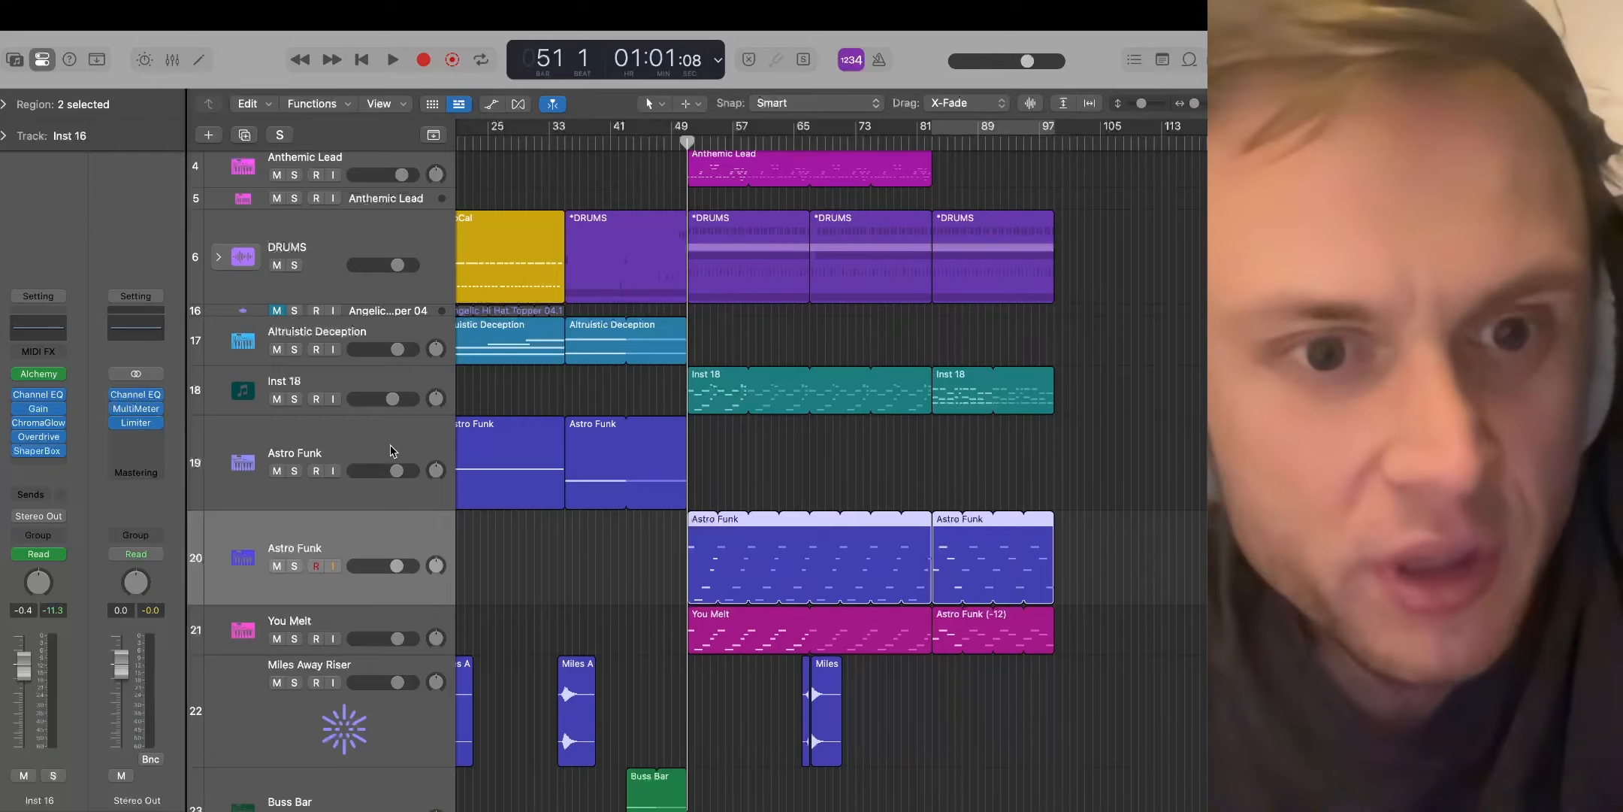
left_click(294, 566)
left_click(294, 638)
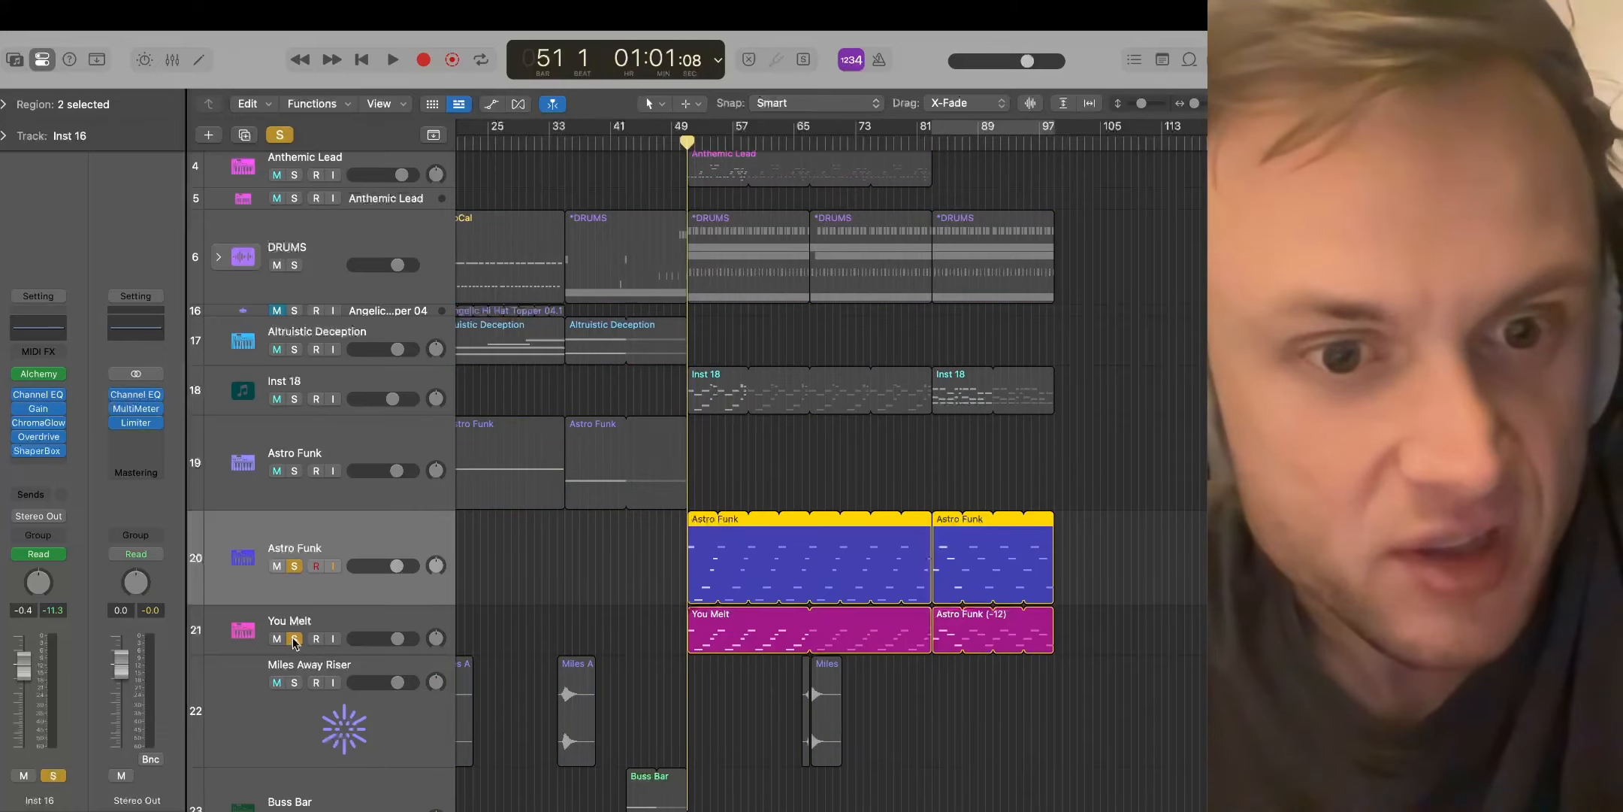
key("space")
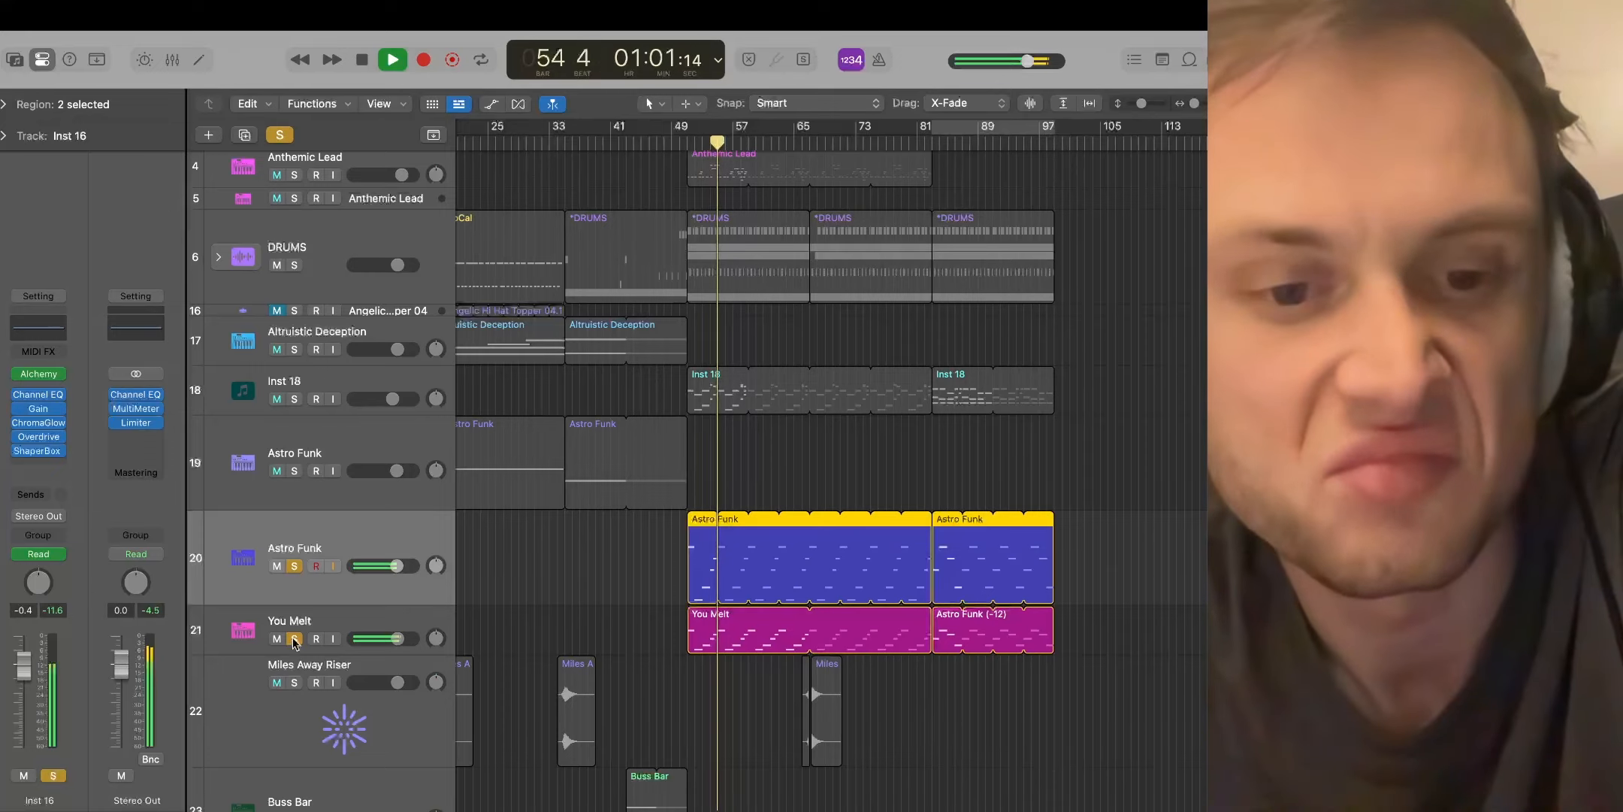
key("space")
left_click(294, 639)
left_click(294, 566)
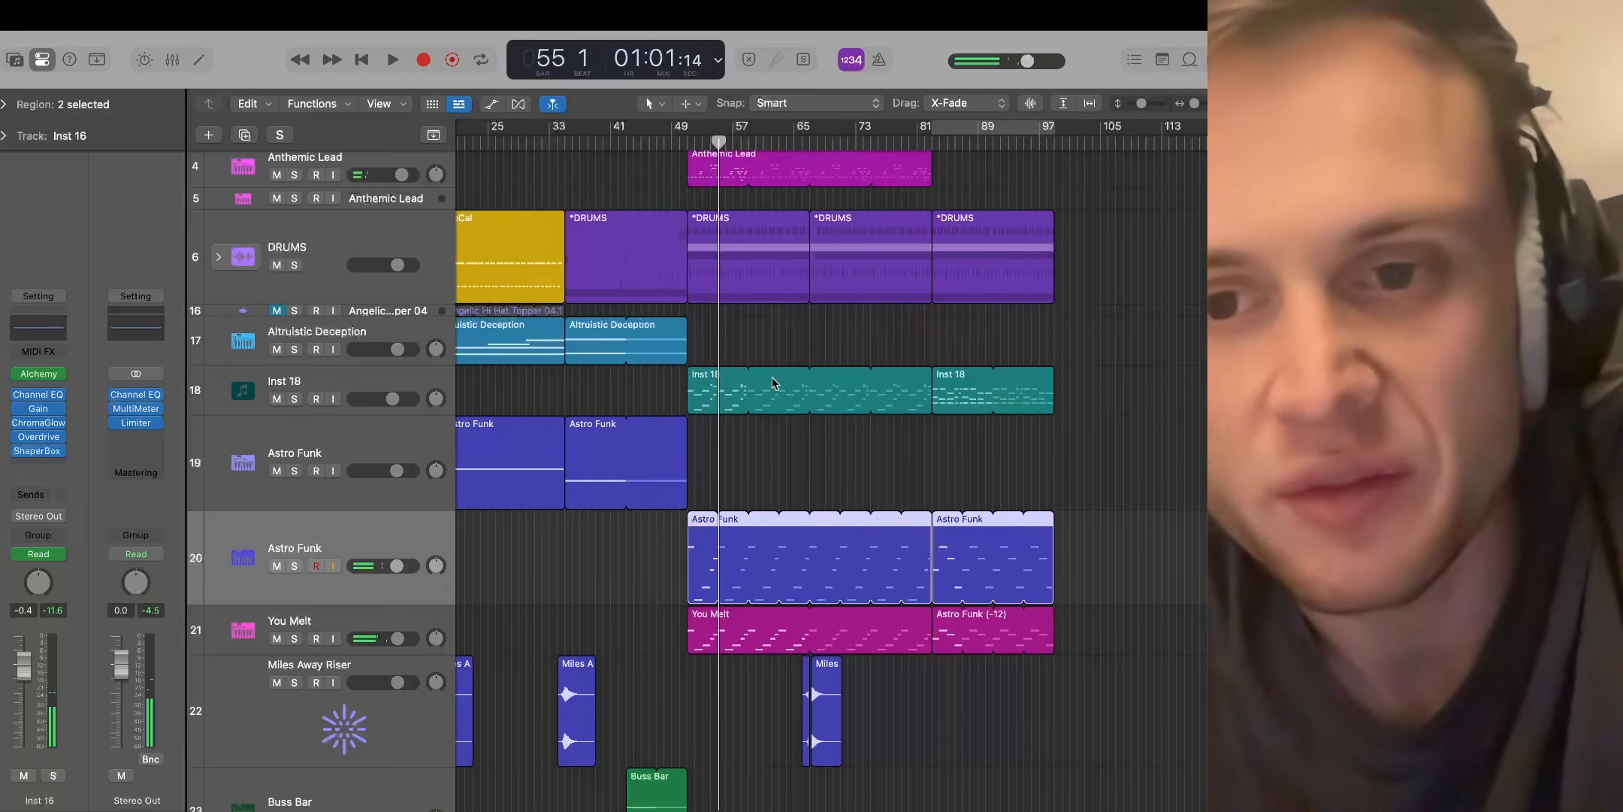
key("space")
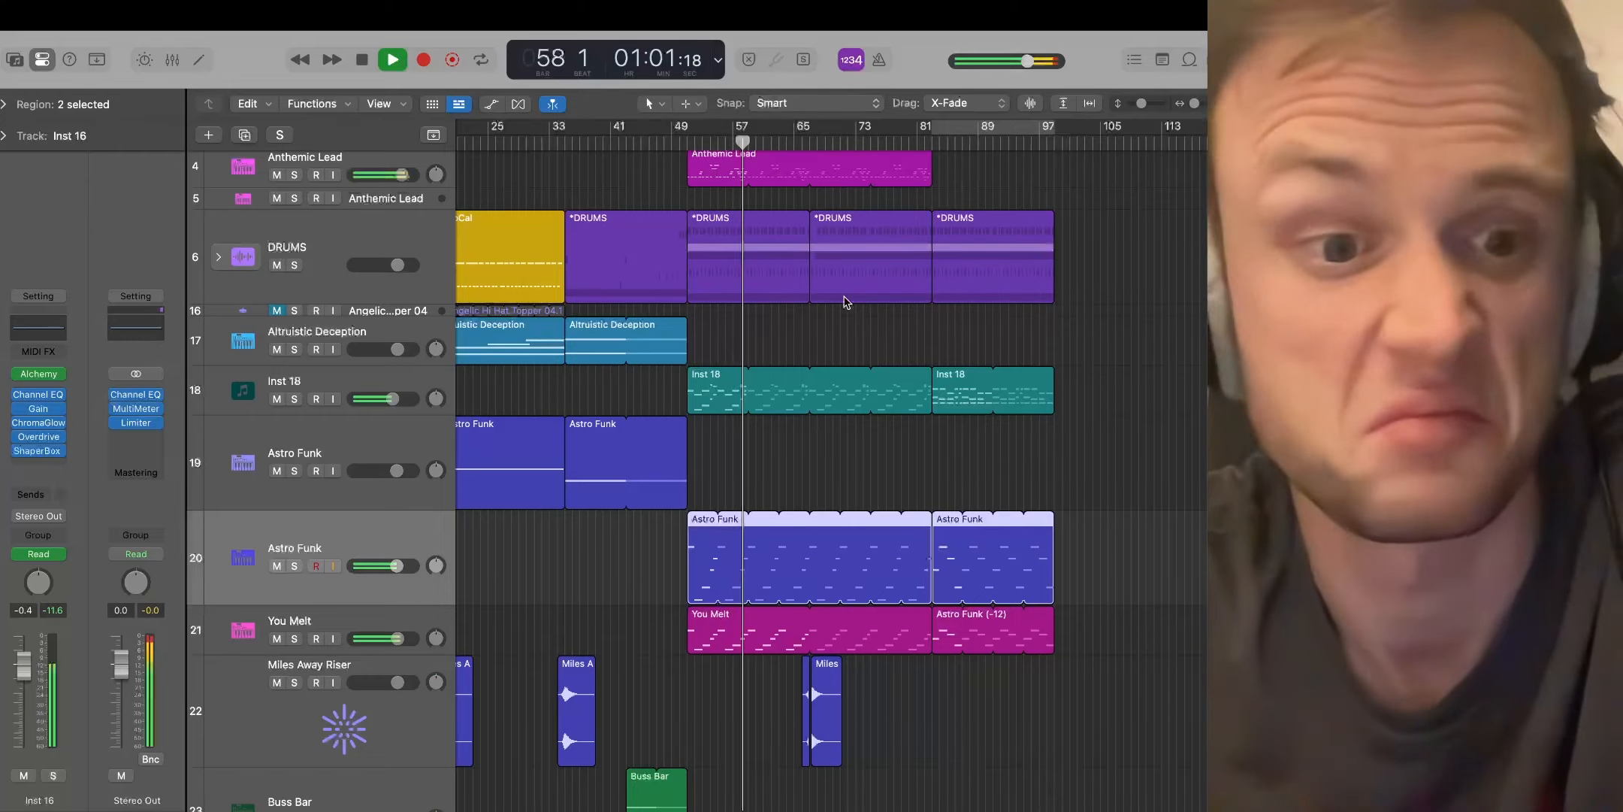
Listen to the full mix from bar 83 where the drop's section changes
key("space")
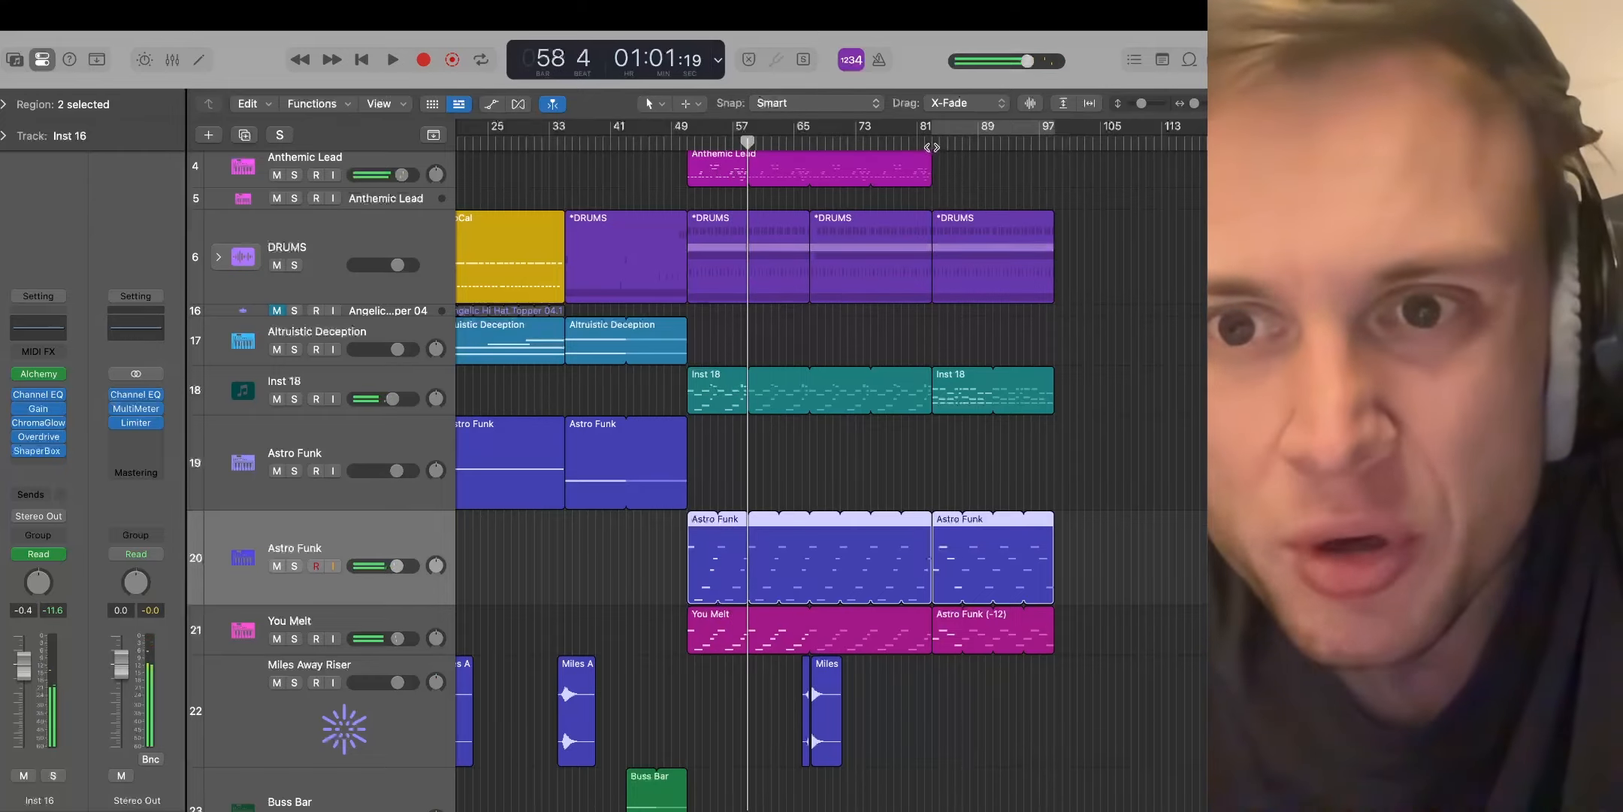
left_click(932, 143)
key("space")
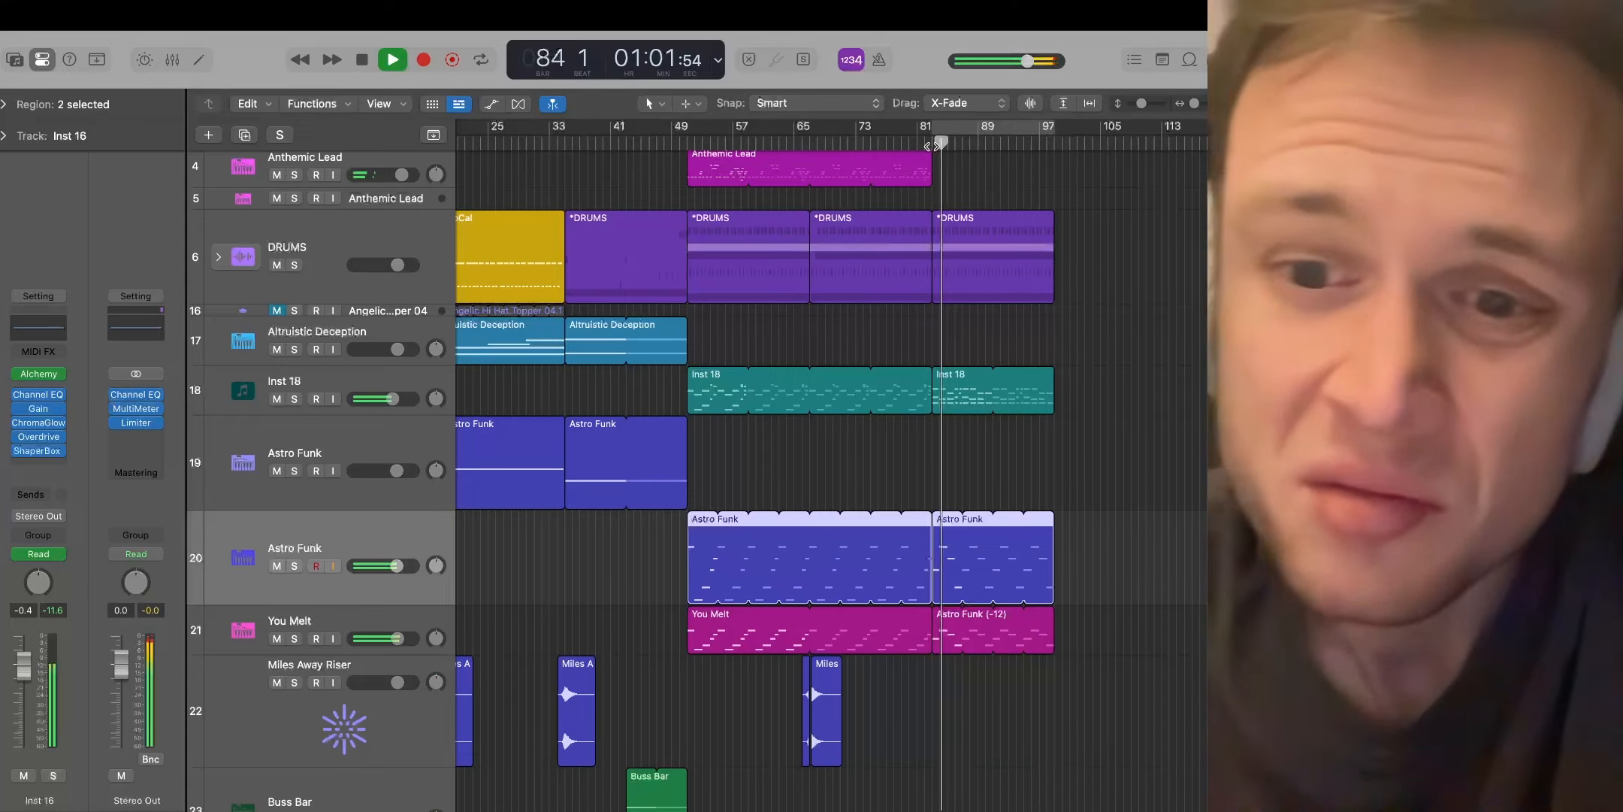
key("space")
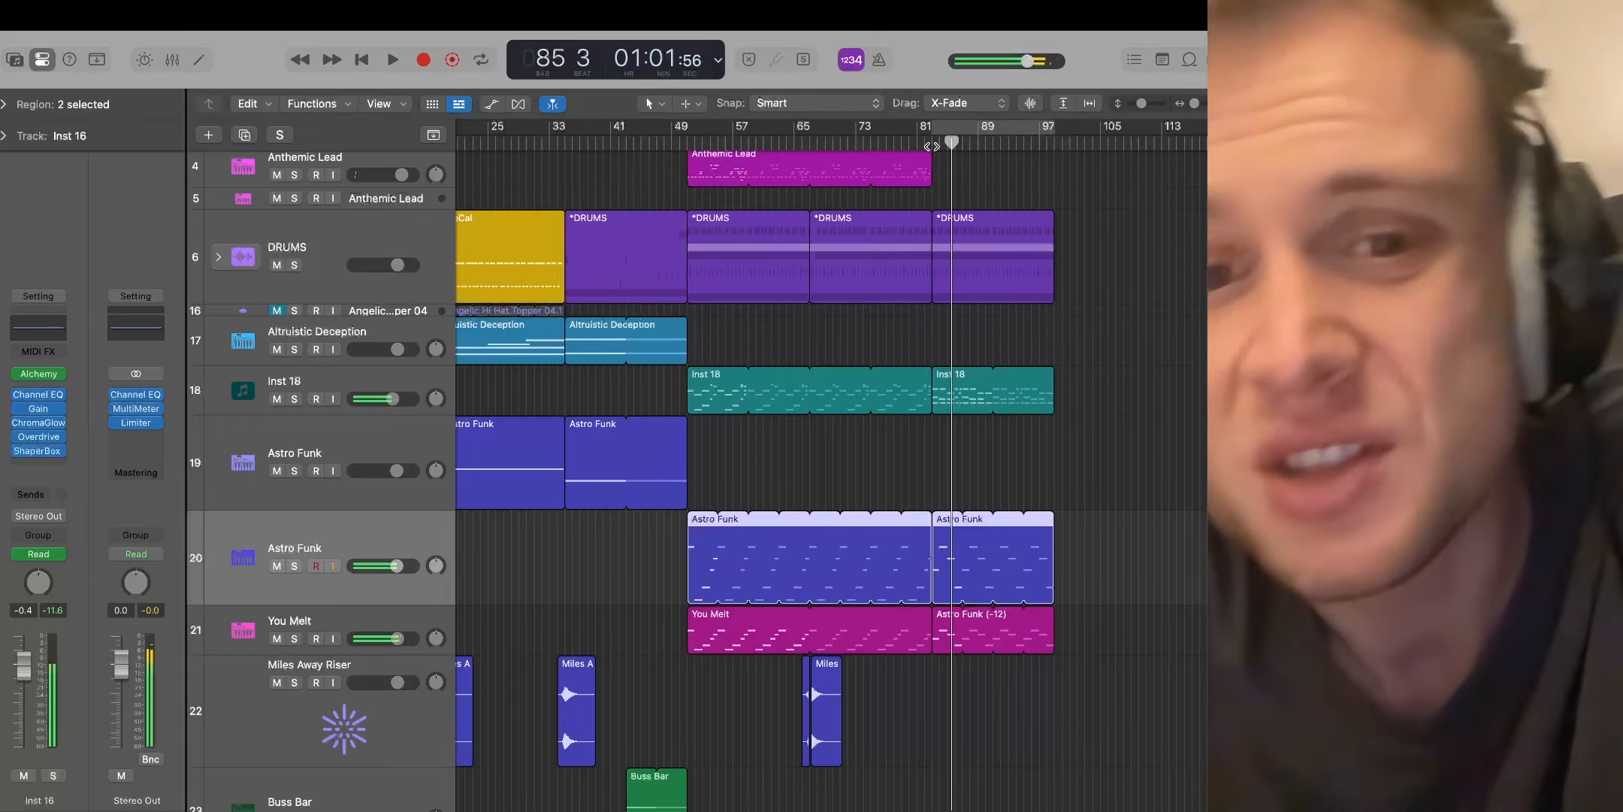
Listen to Inst 18 alone from bar 83, then together with Astro Funk on track 20 soloed and cycle playback on
left_click(293, 399)
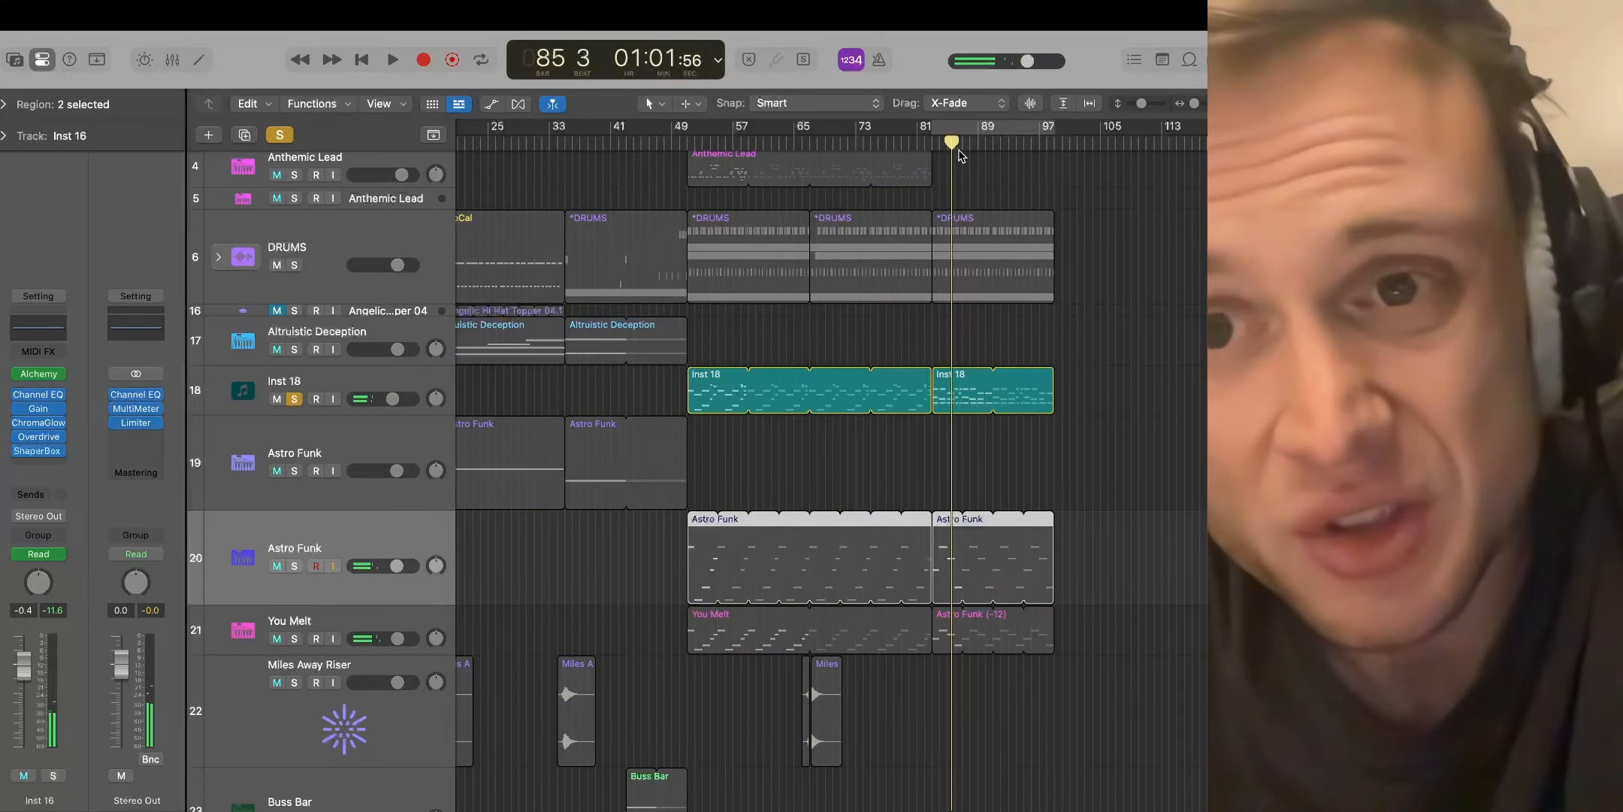
left_click(932, 141)
key("space")
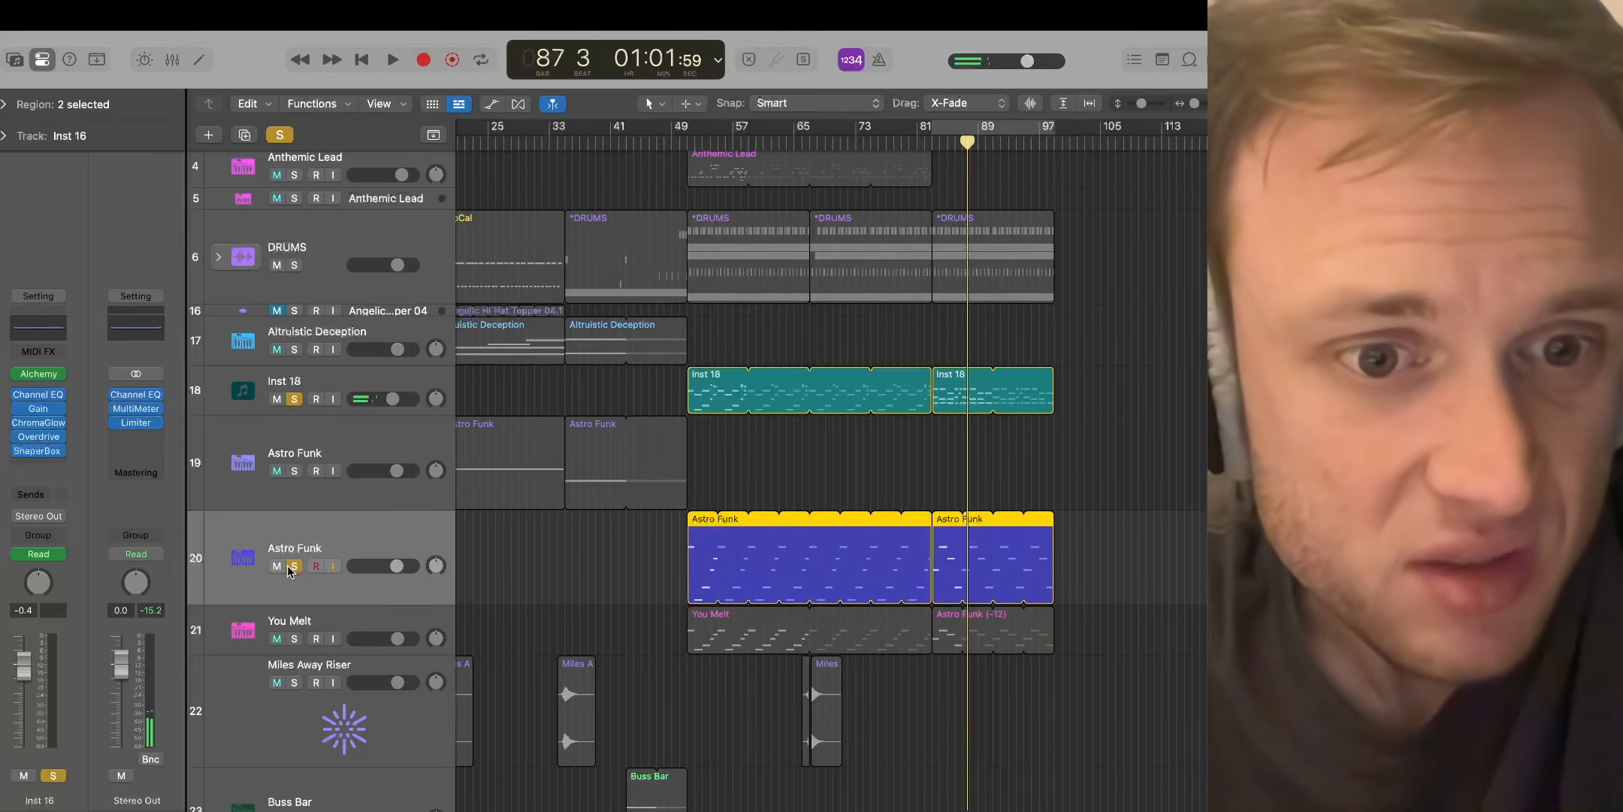
key("space")
left_click(953, 125)
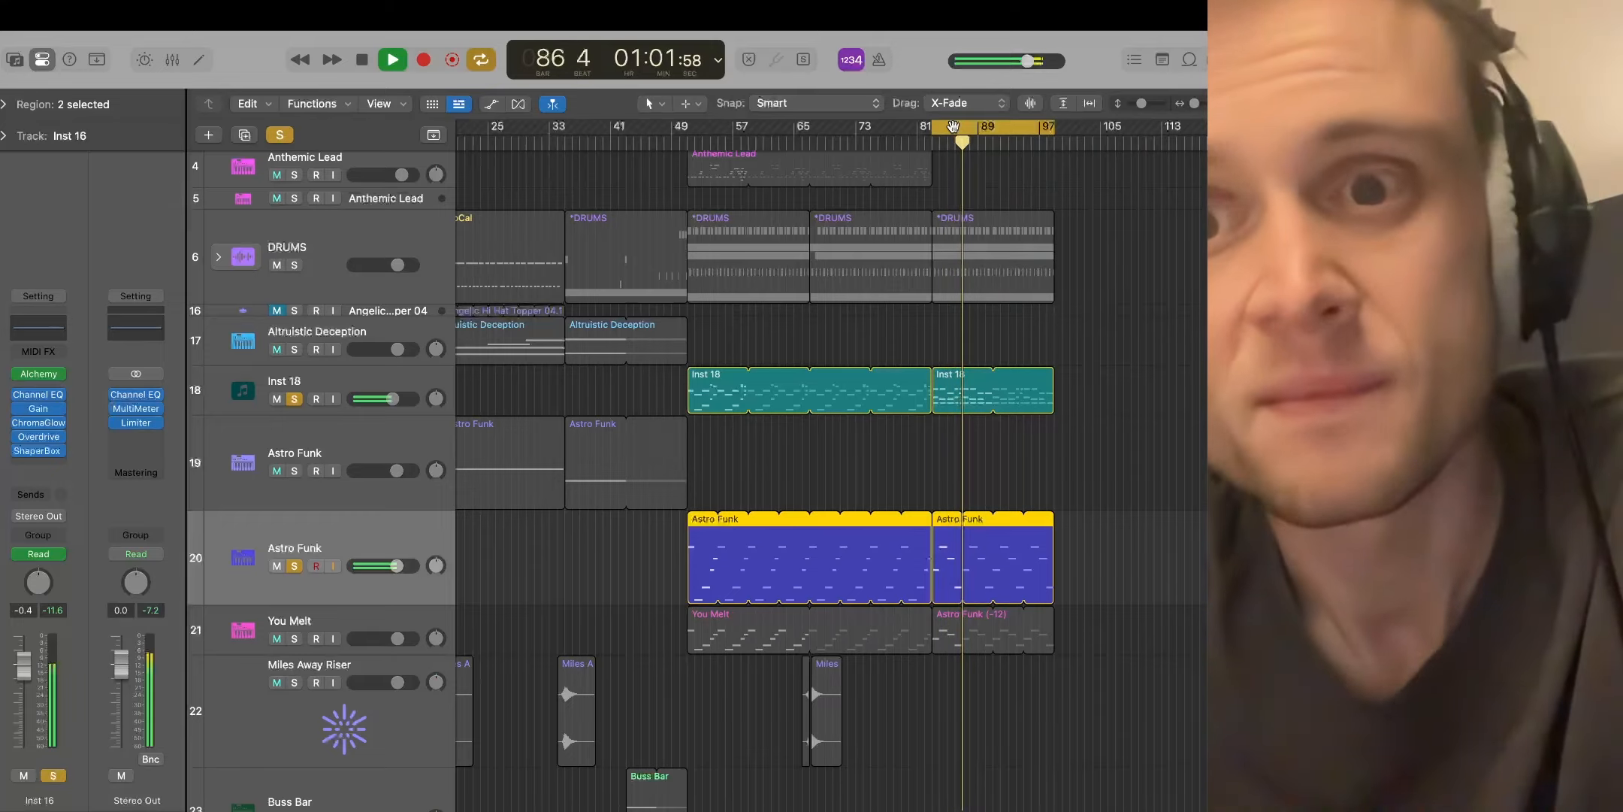
key("space")
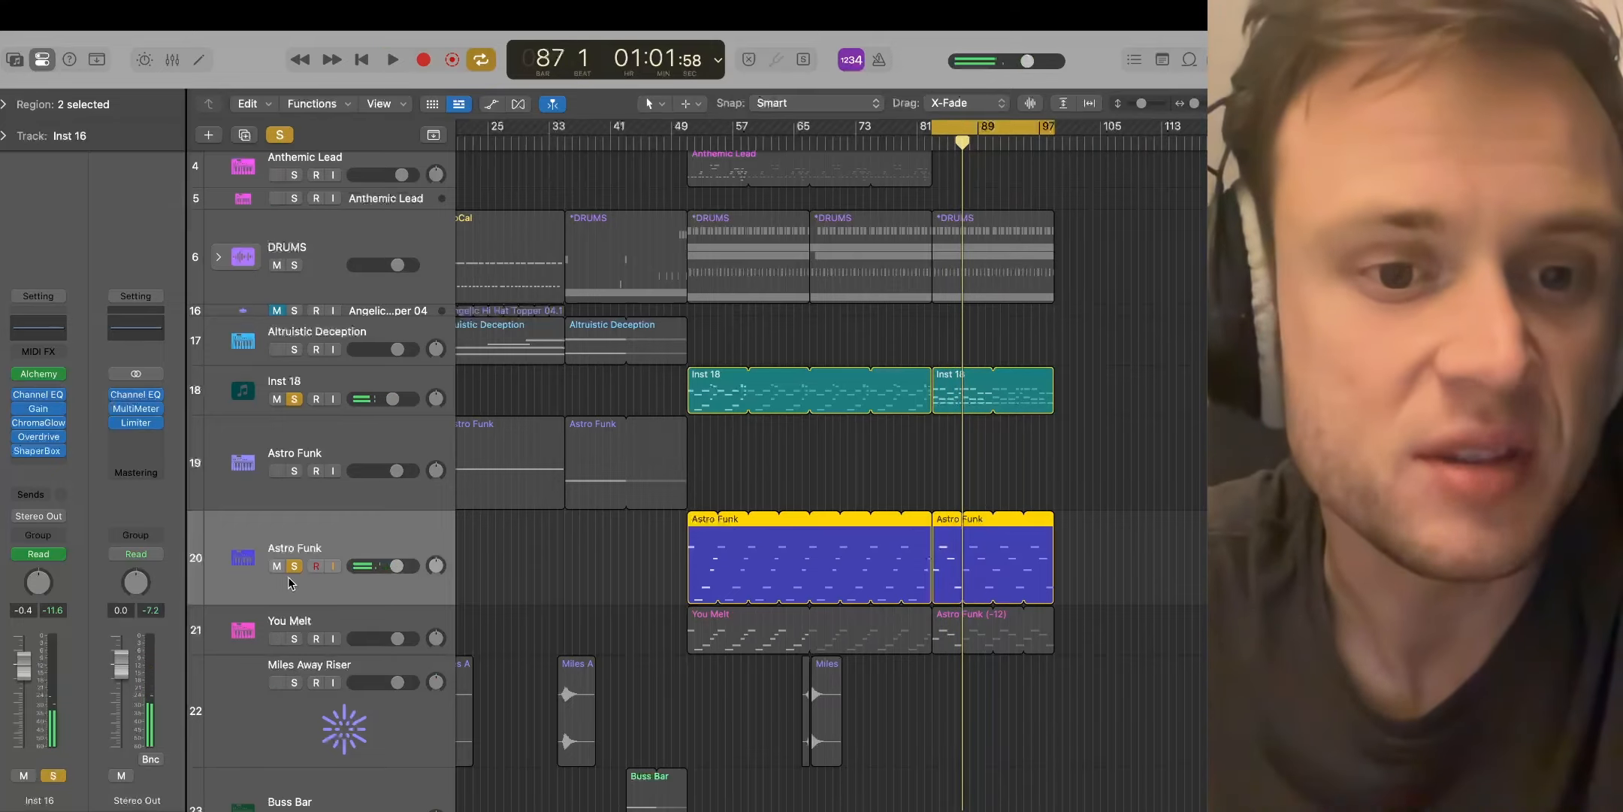
Clear the previous solos, listen to You Melt alone from bar 83, and return to the full mix
left_click(295, 399)
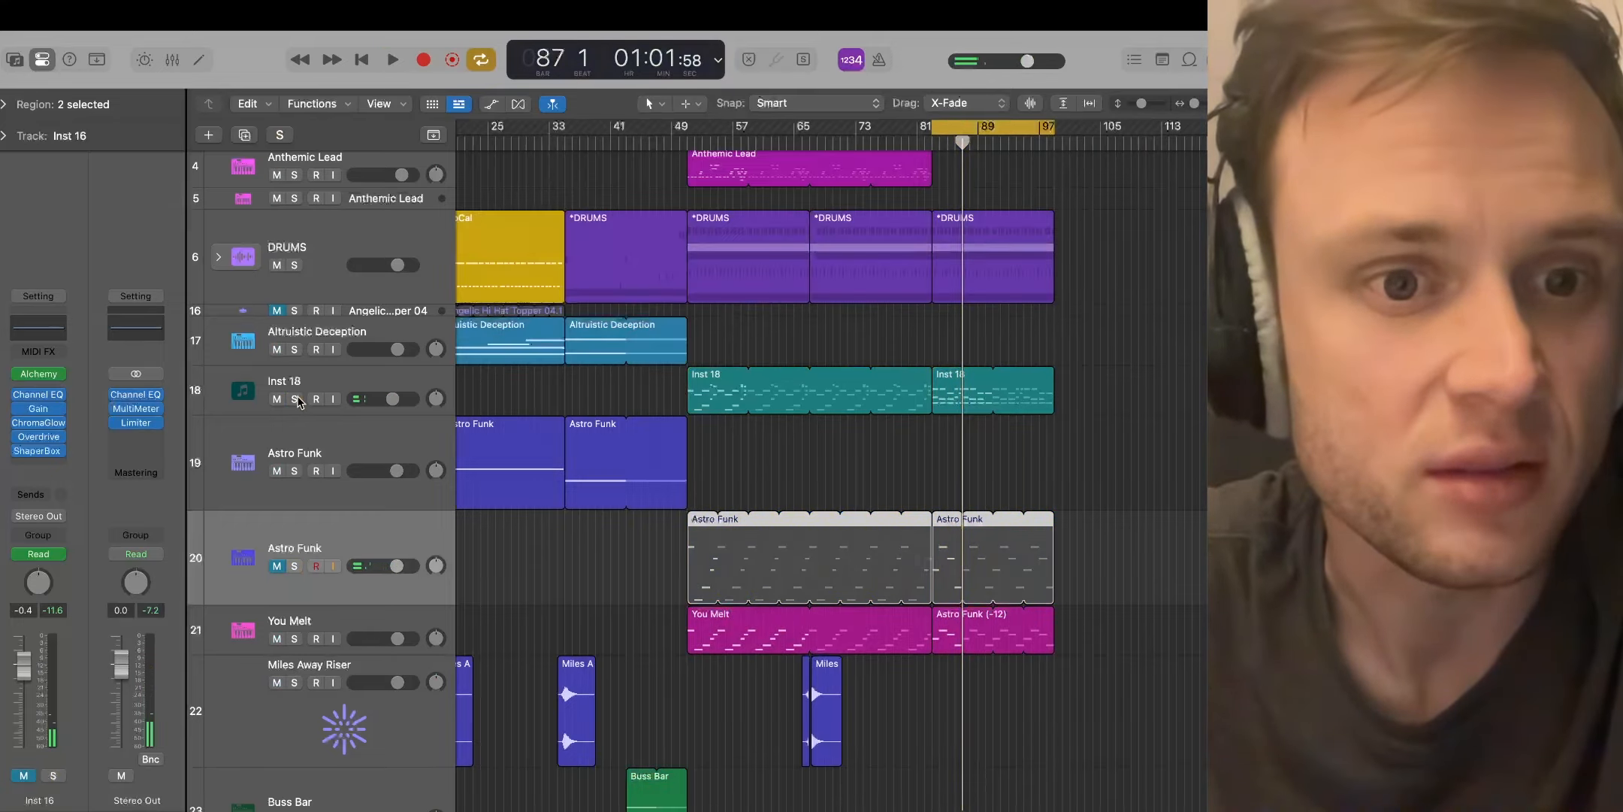
left_click(294, 638)
key("space")
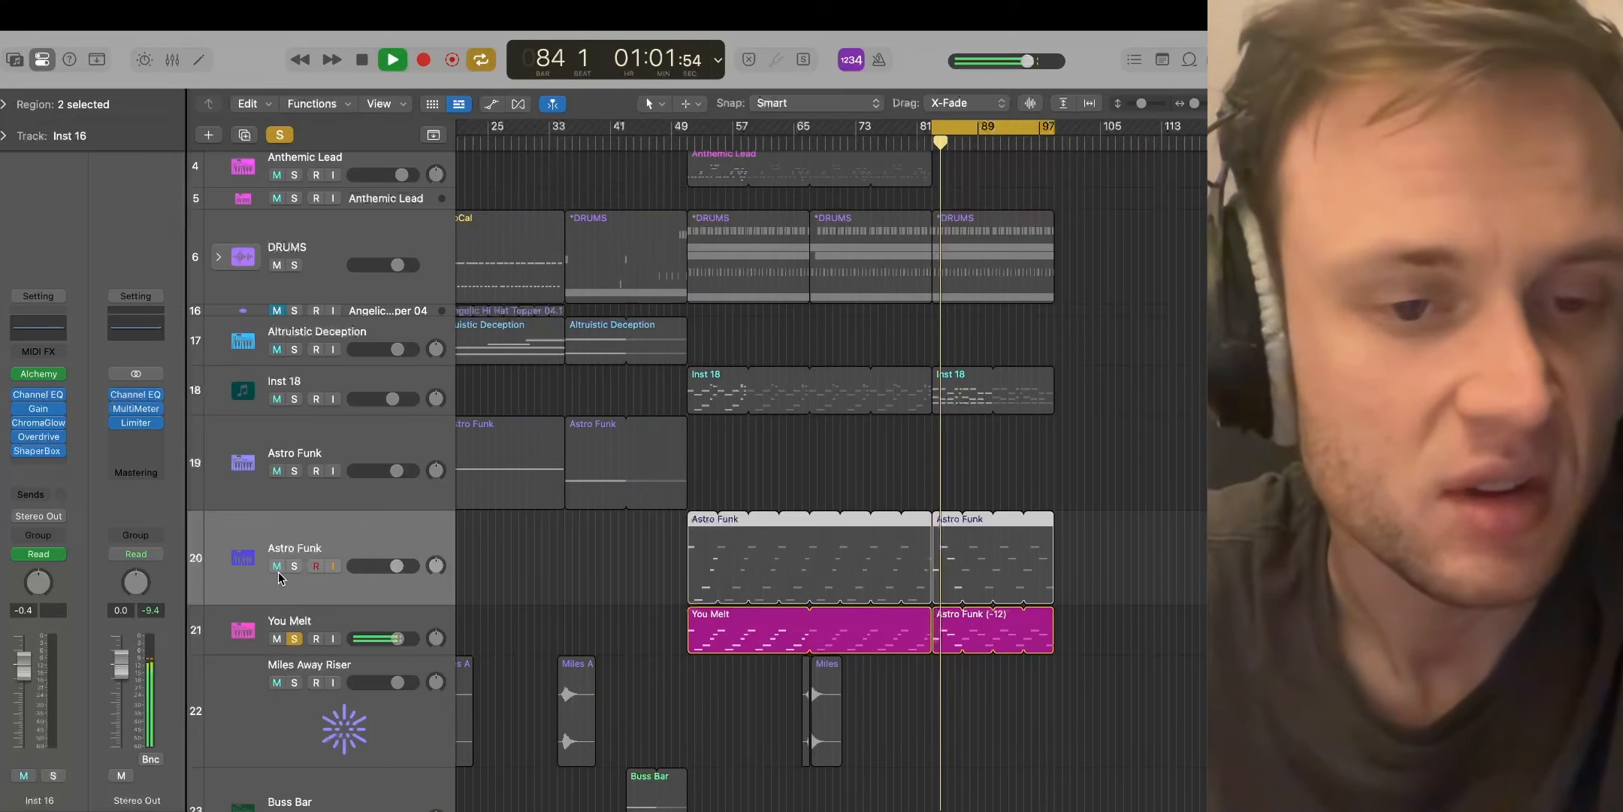
key("space")
left_click(294, 638)
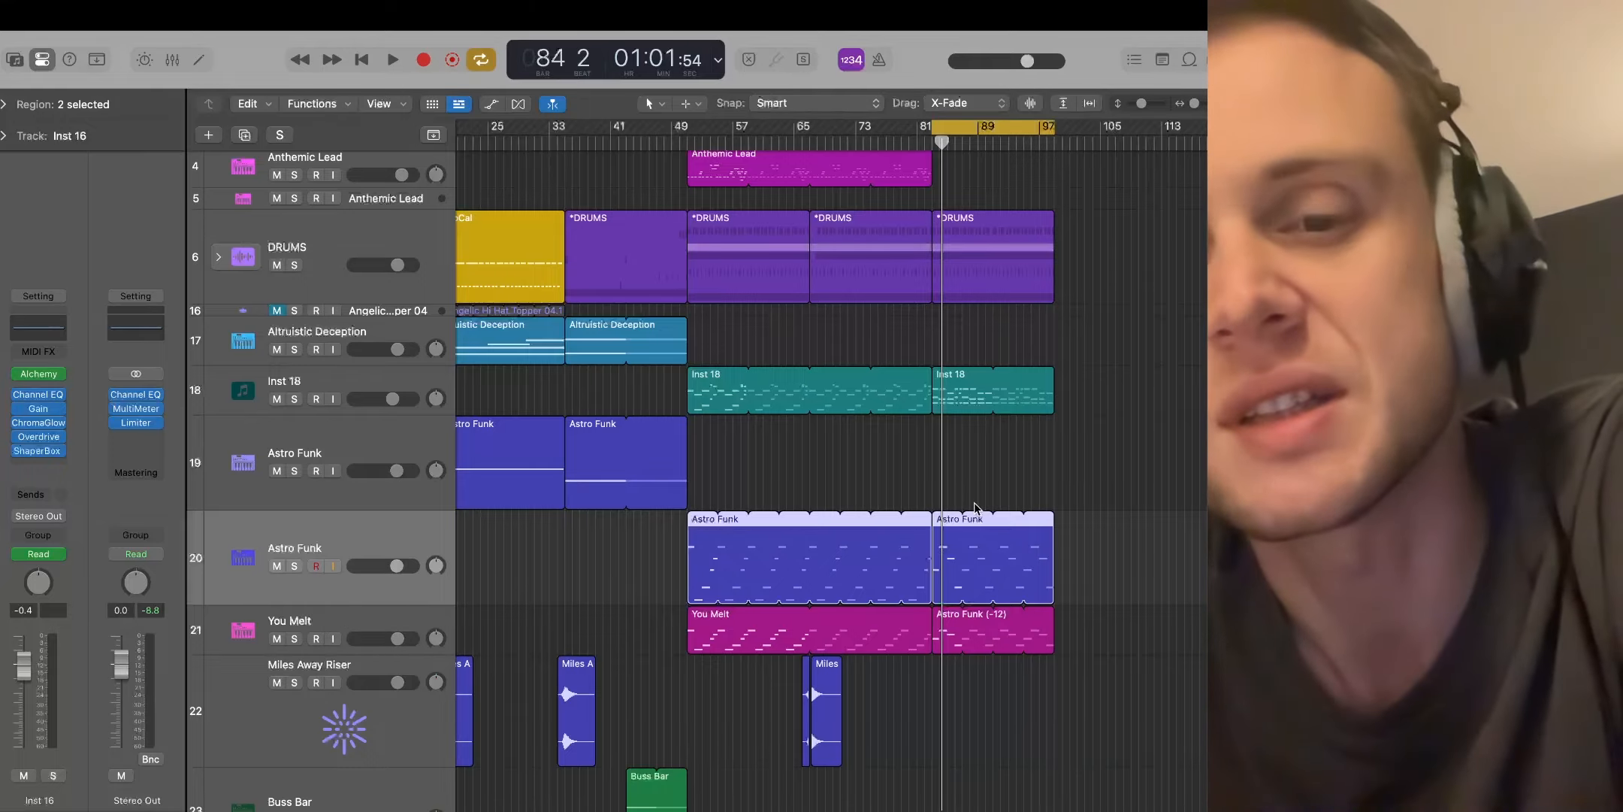
Swap Inst 18 for Inst 17 using their mutes, and listen from bar 51 with cycle playback off
scroll(974, 508, "down", 10)
scroll(939, 511, "up", 9)
scroll(917, 513, "up", 1)
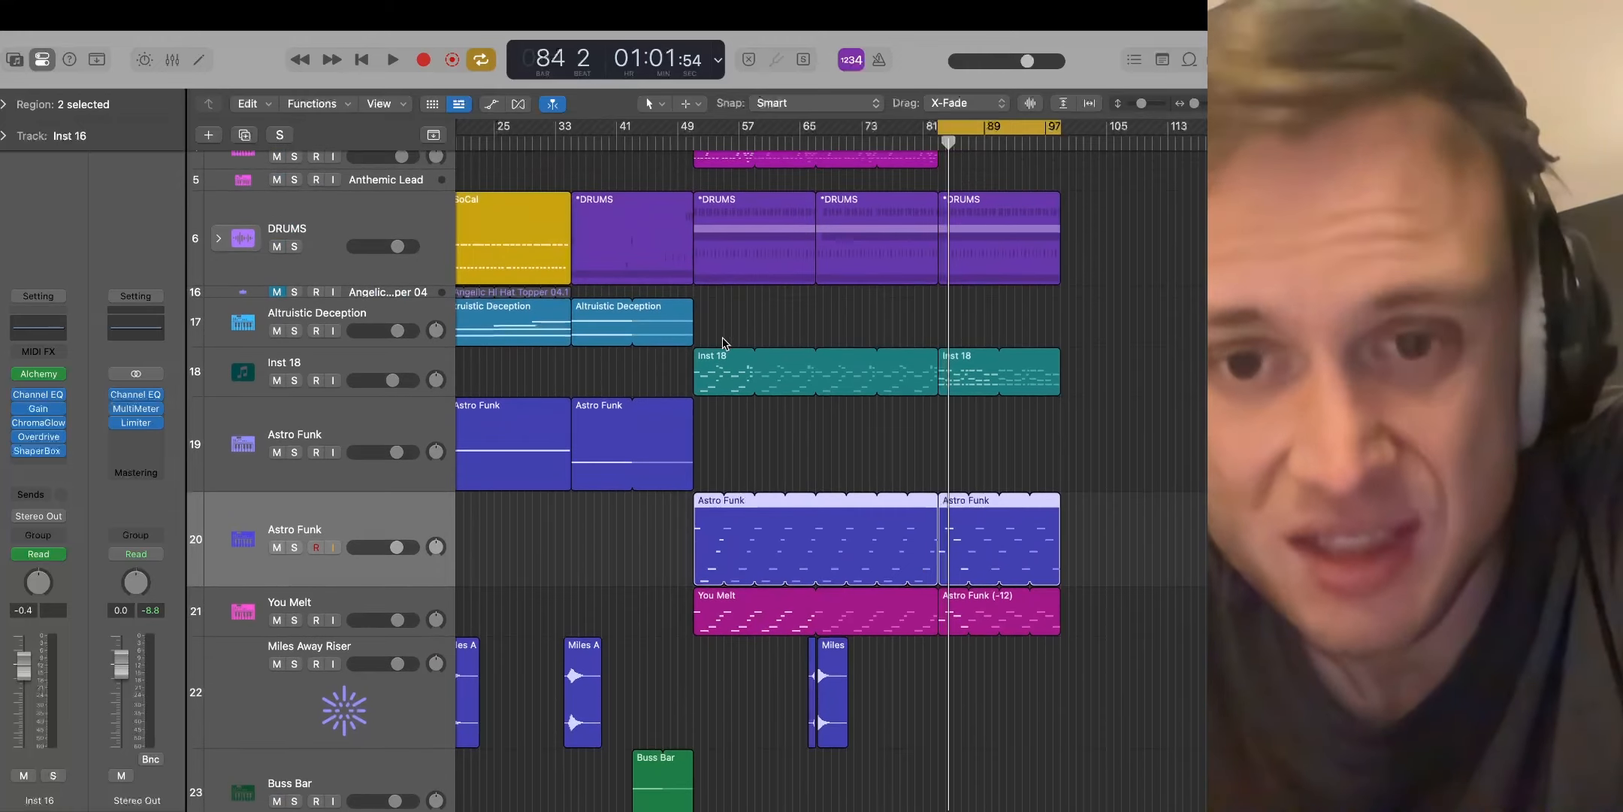
left_click(694, 143)
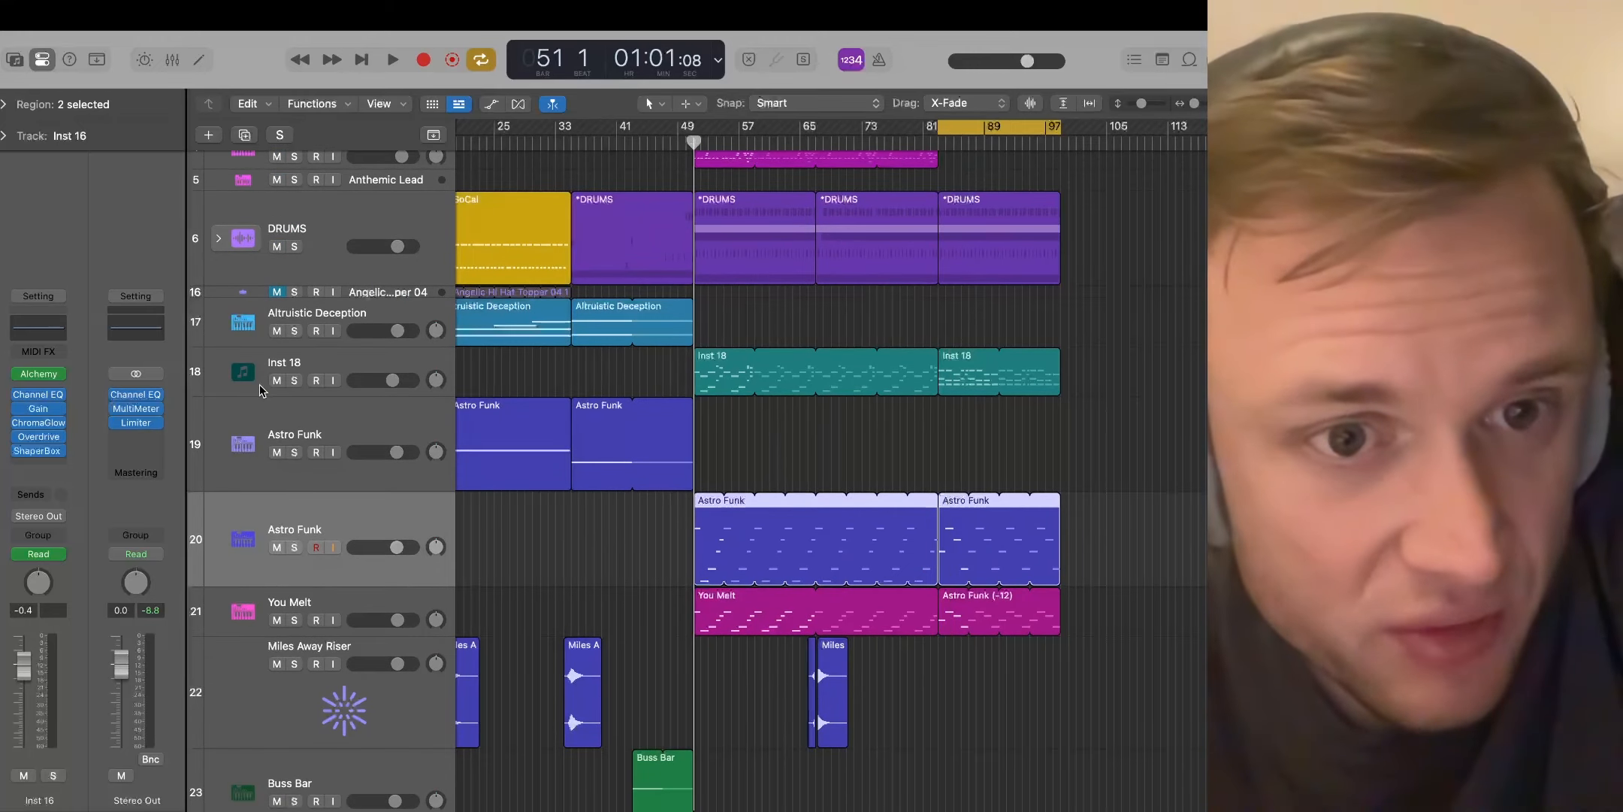
left_click(277, 380)
scroll(387, 409, "down", 10)
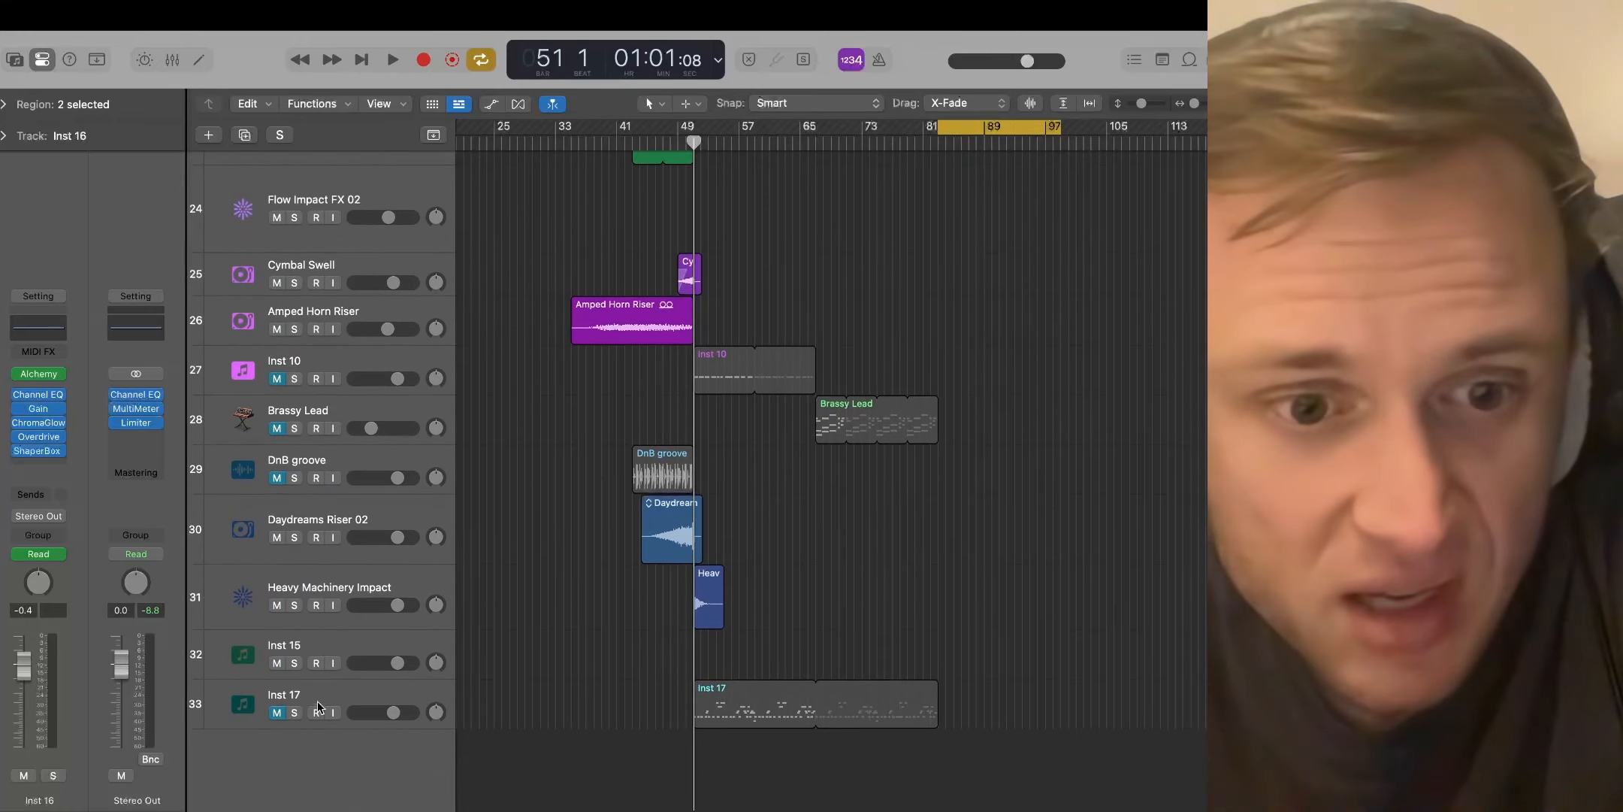
left_click(277, 711)
key("c")
key("space")
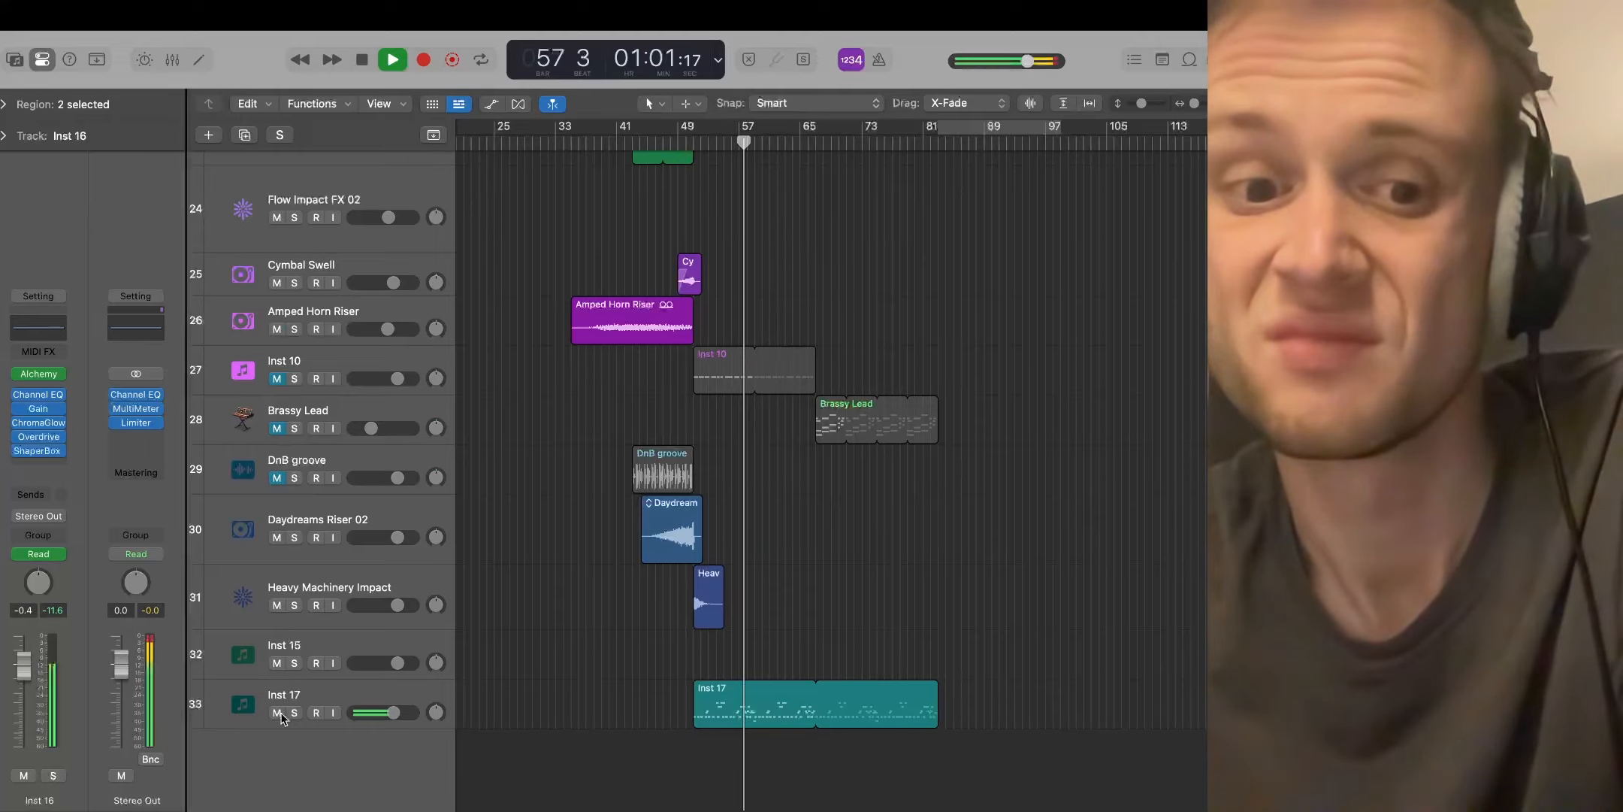
Compare the drop with and without Inst 17 by toggling its mute during playback, leaving it muted
left_click(280, 713)
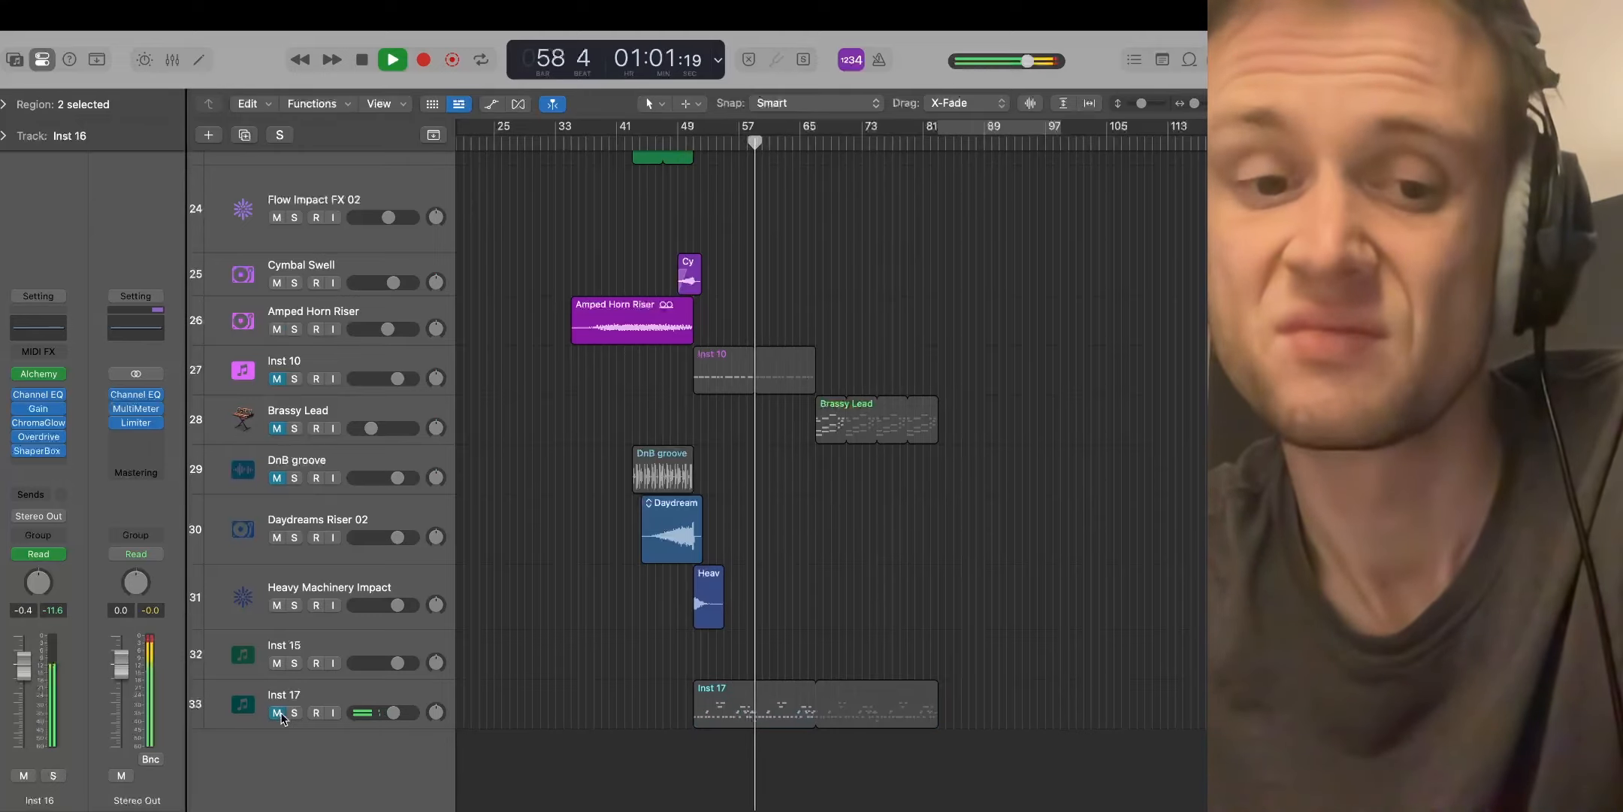
left_click(278, 713)
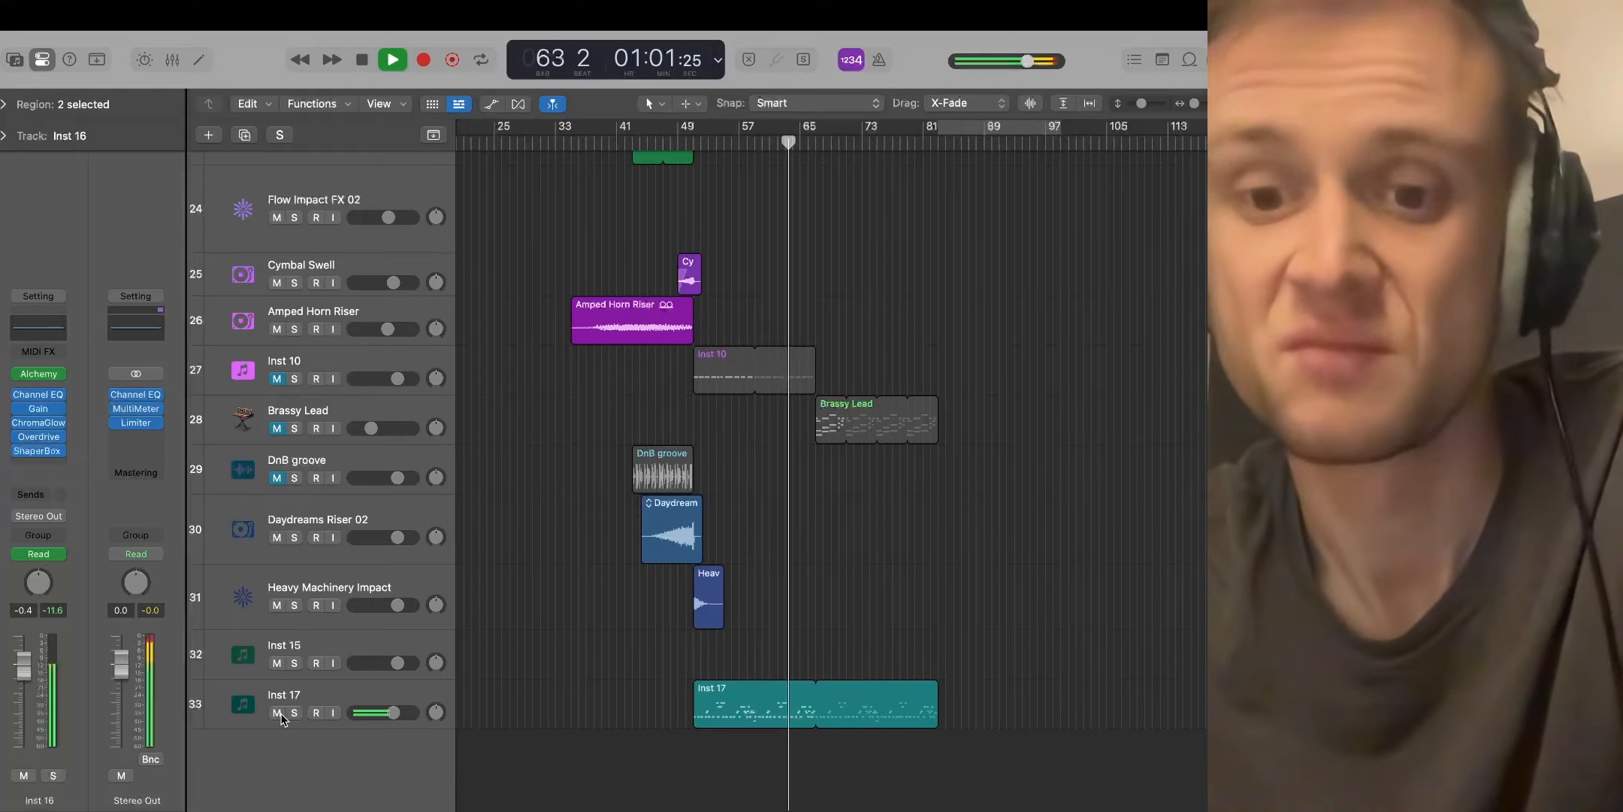
key("space")
left_click(278, 712)
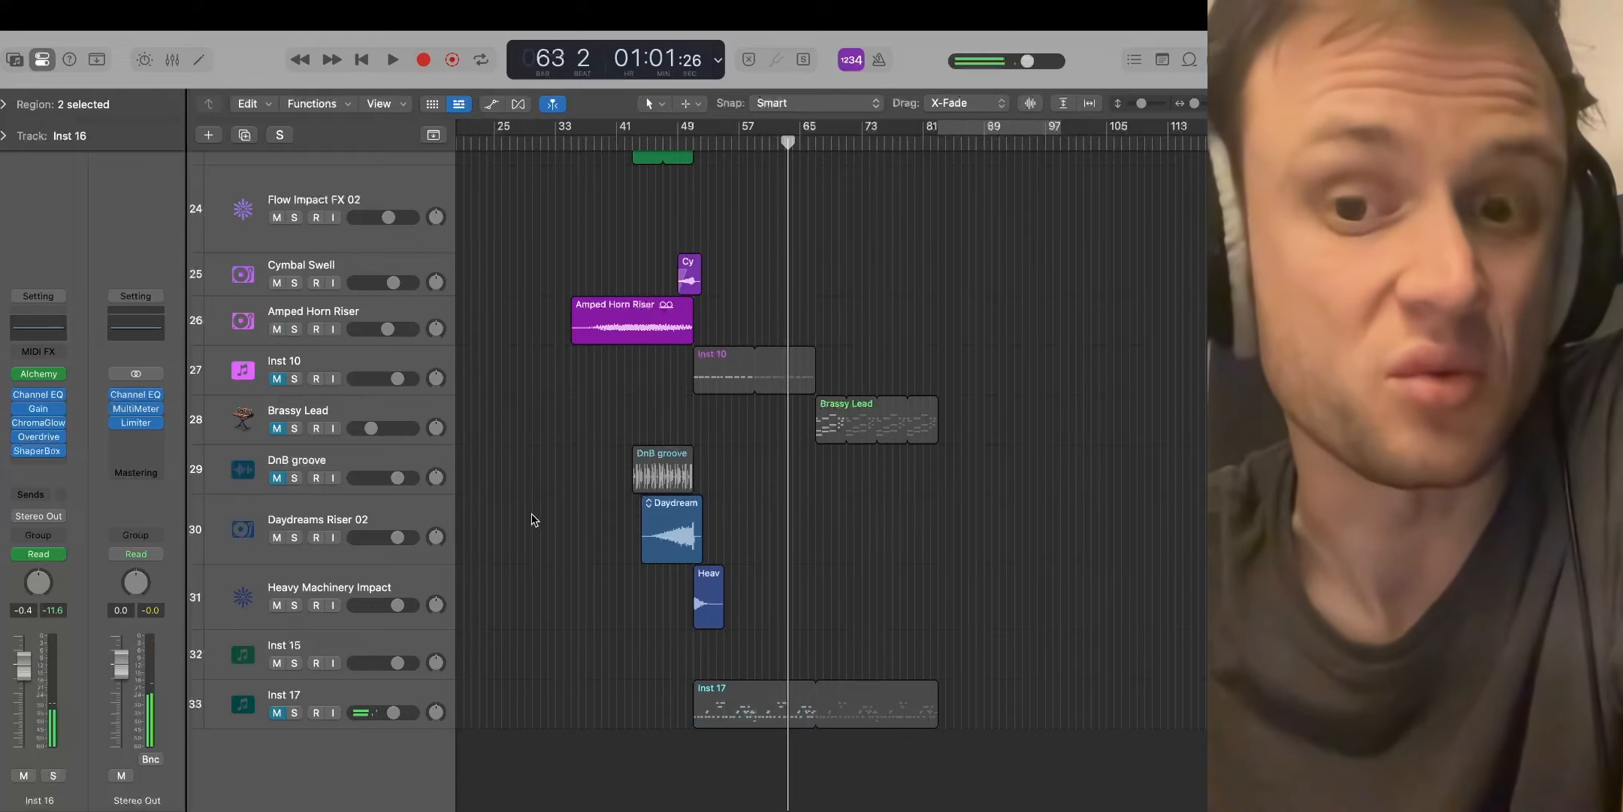
Listen to the drop from bar 51 at the Anthemic Lead entrance with Inst 17 and Inst 18 muted
scroll(532, 519, "up", 15)
left_click(683, 143)
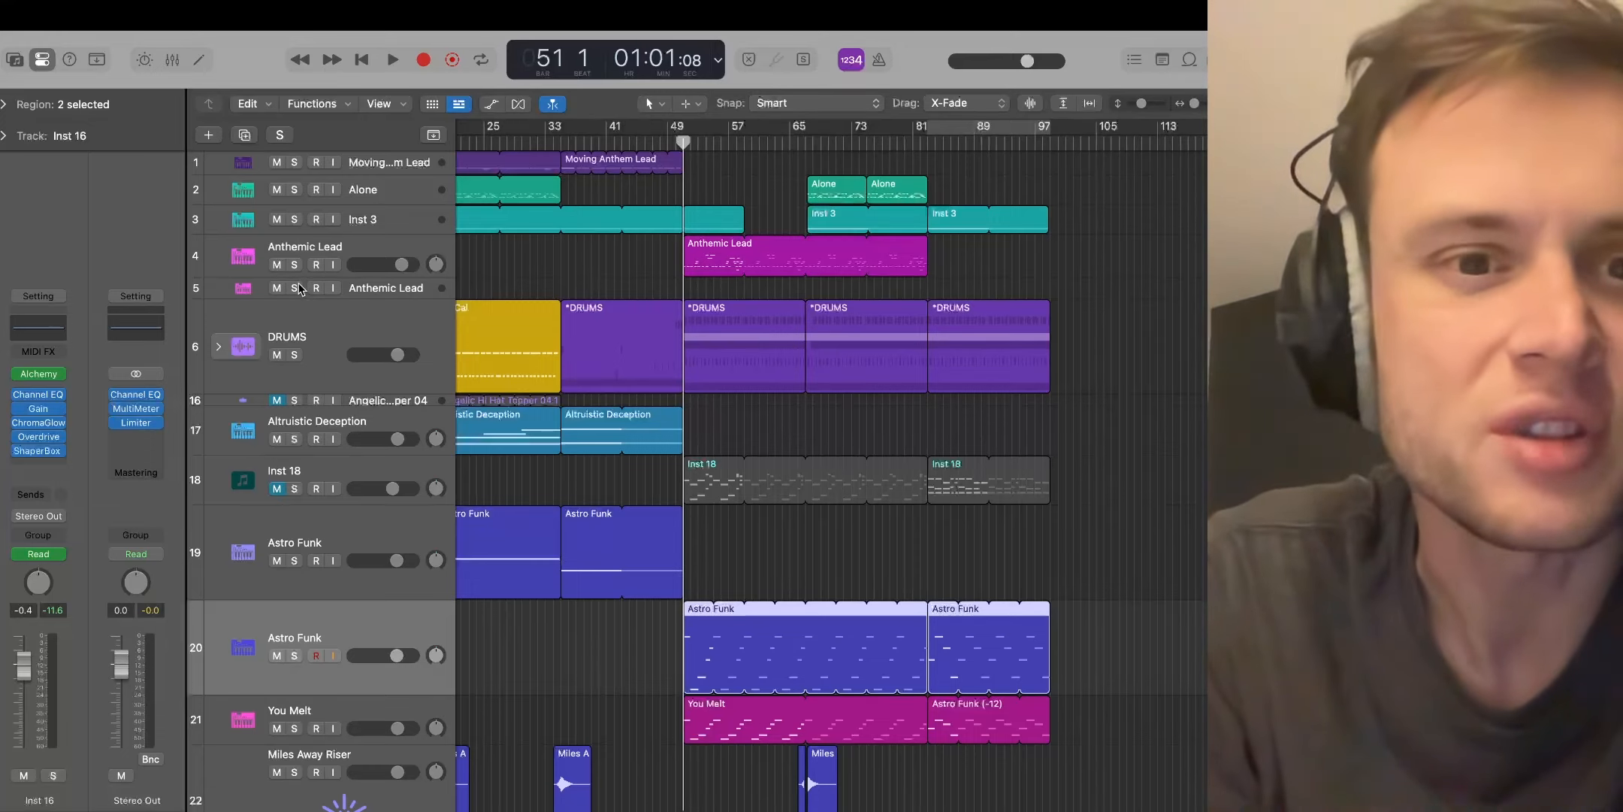
left_click(295, 288)
key("space")
left_click(295, 267)
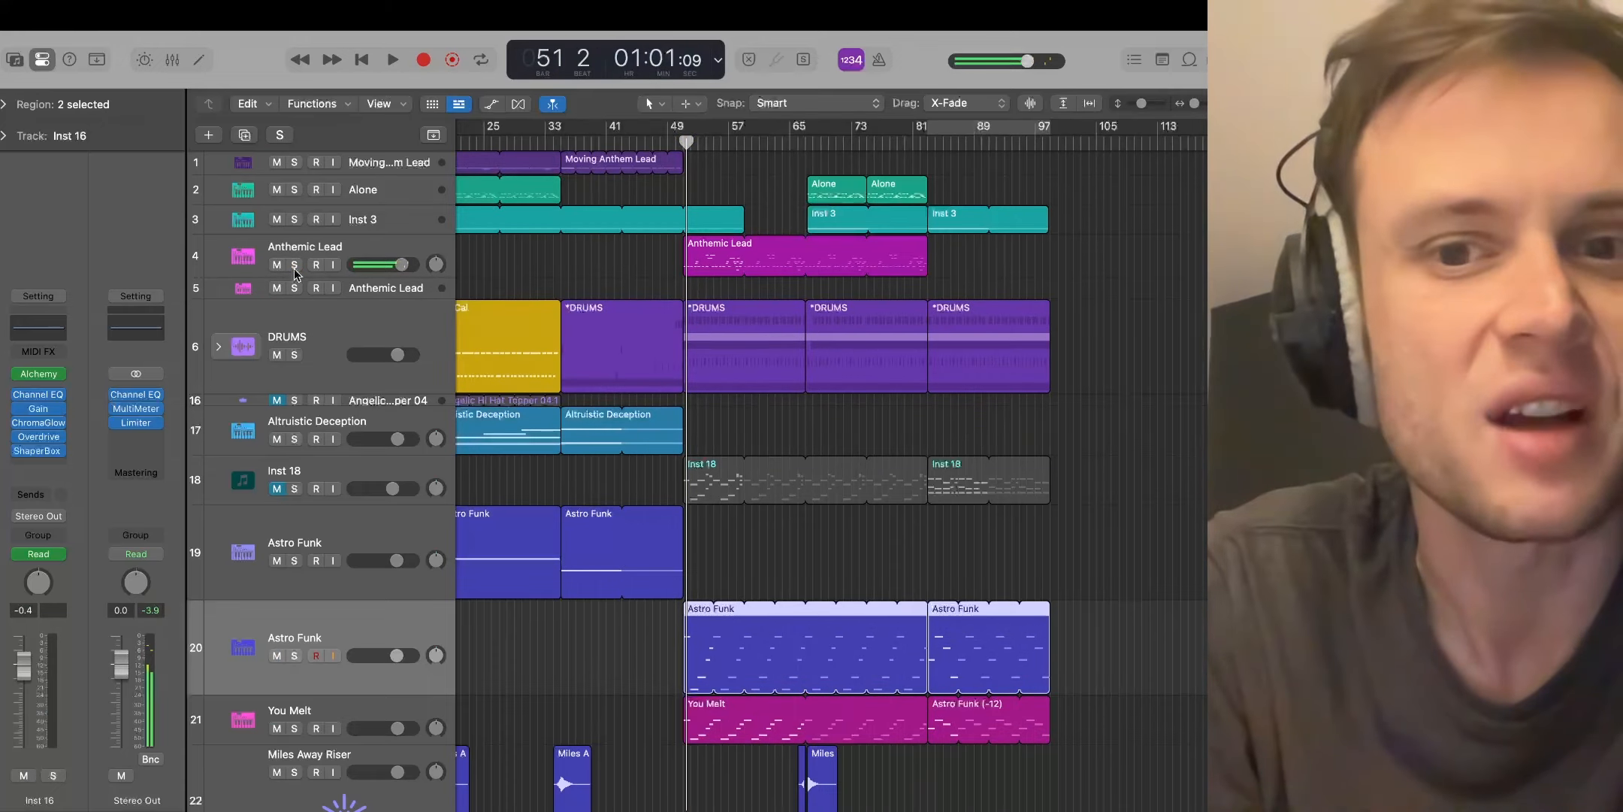
key("space")
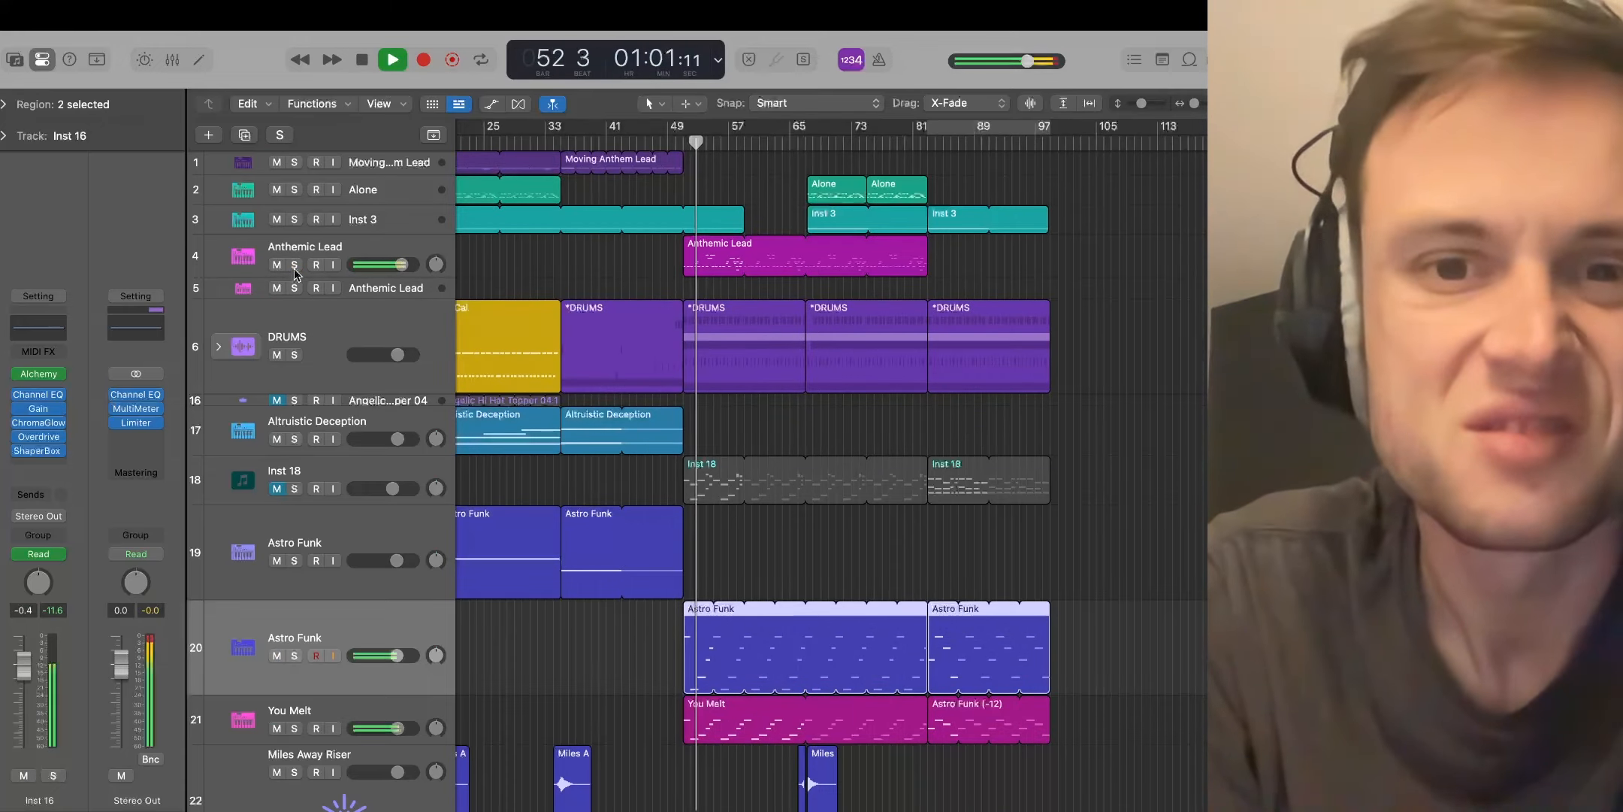
key("space")
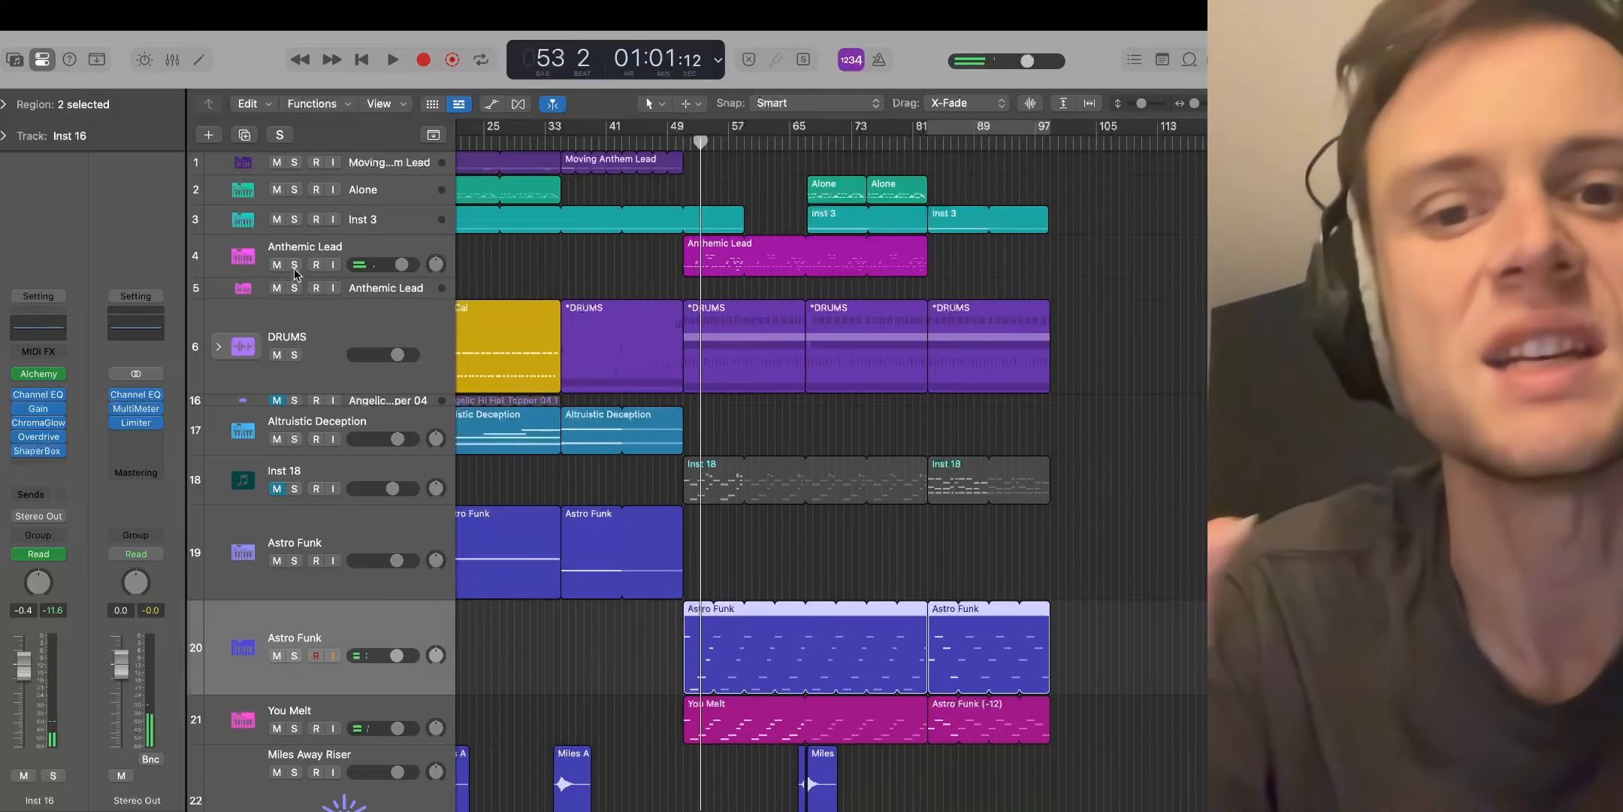
Select the Inst 17 track and examine it against the other layers of the drop
scroll(295, 273, "down", 5)
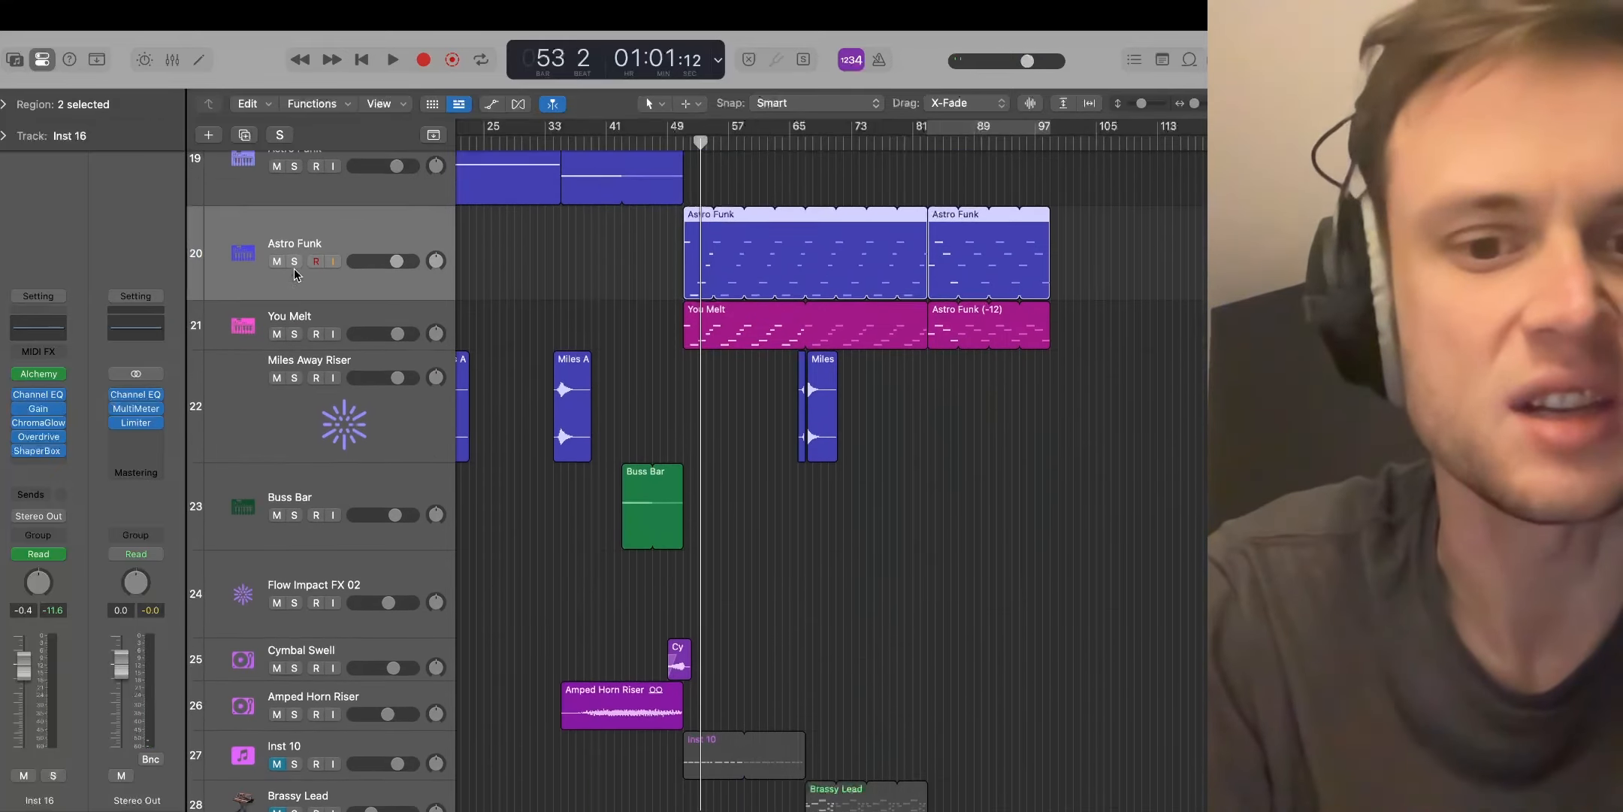
scroll(295, 269, "down", 5)
left_click(369, 692)
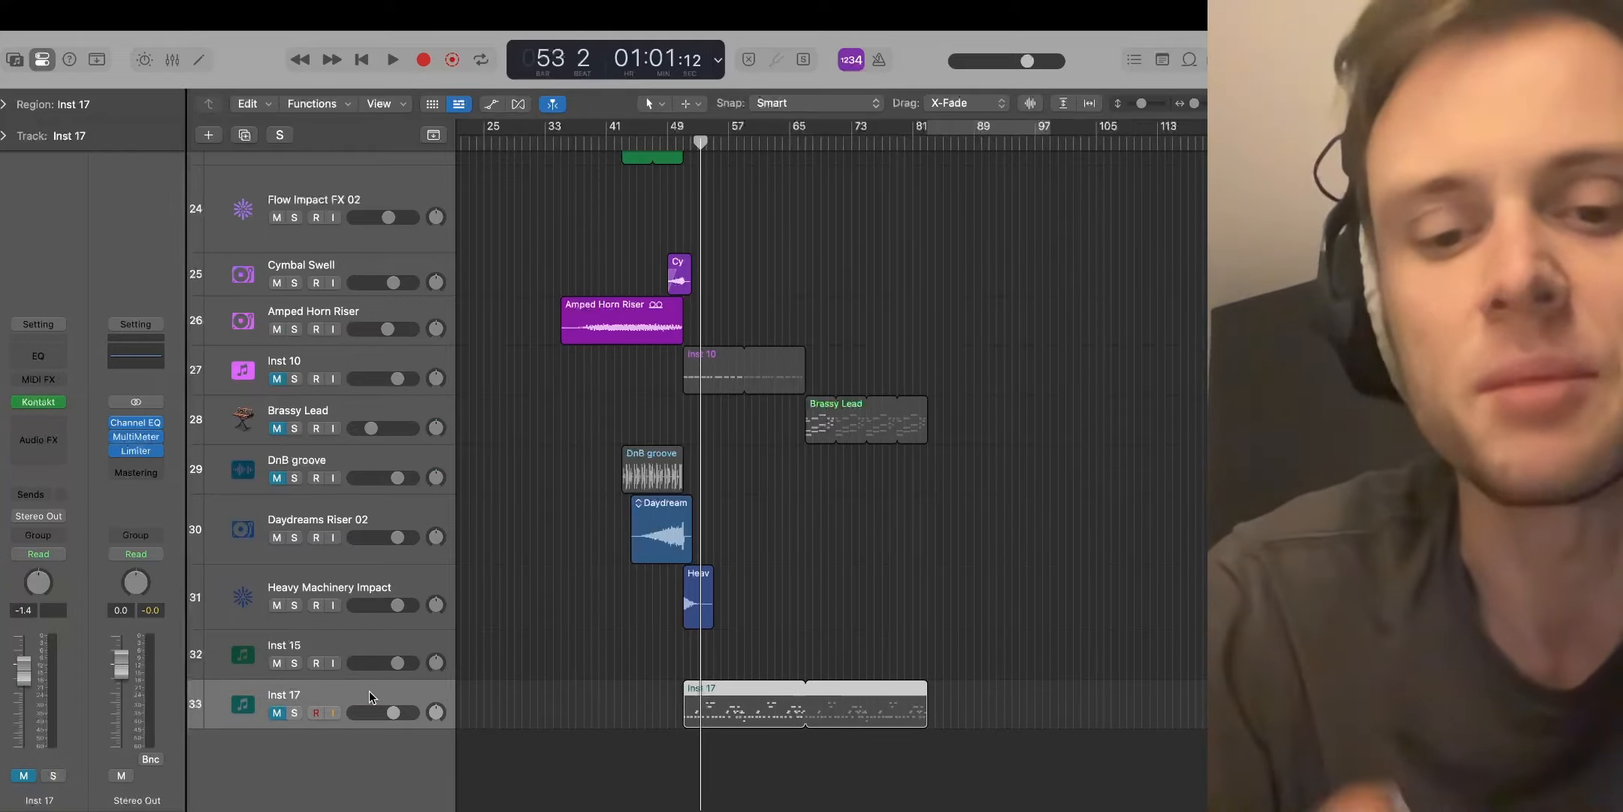
scroll(371, 692, "up", 10)
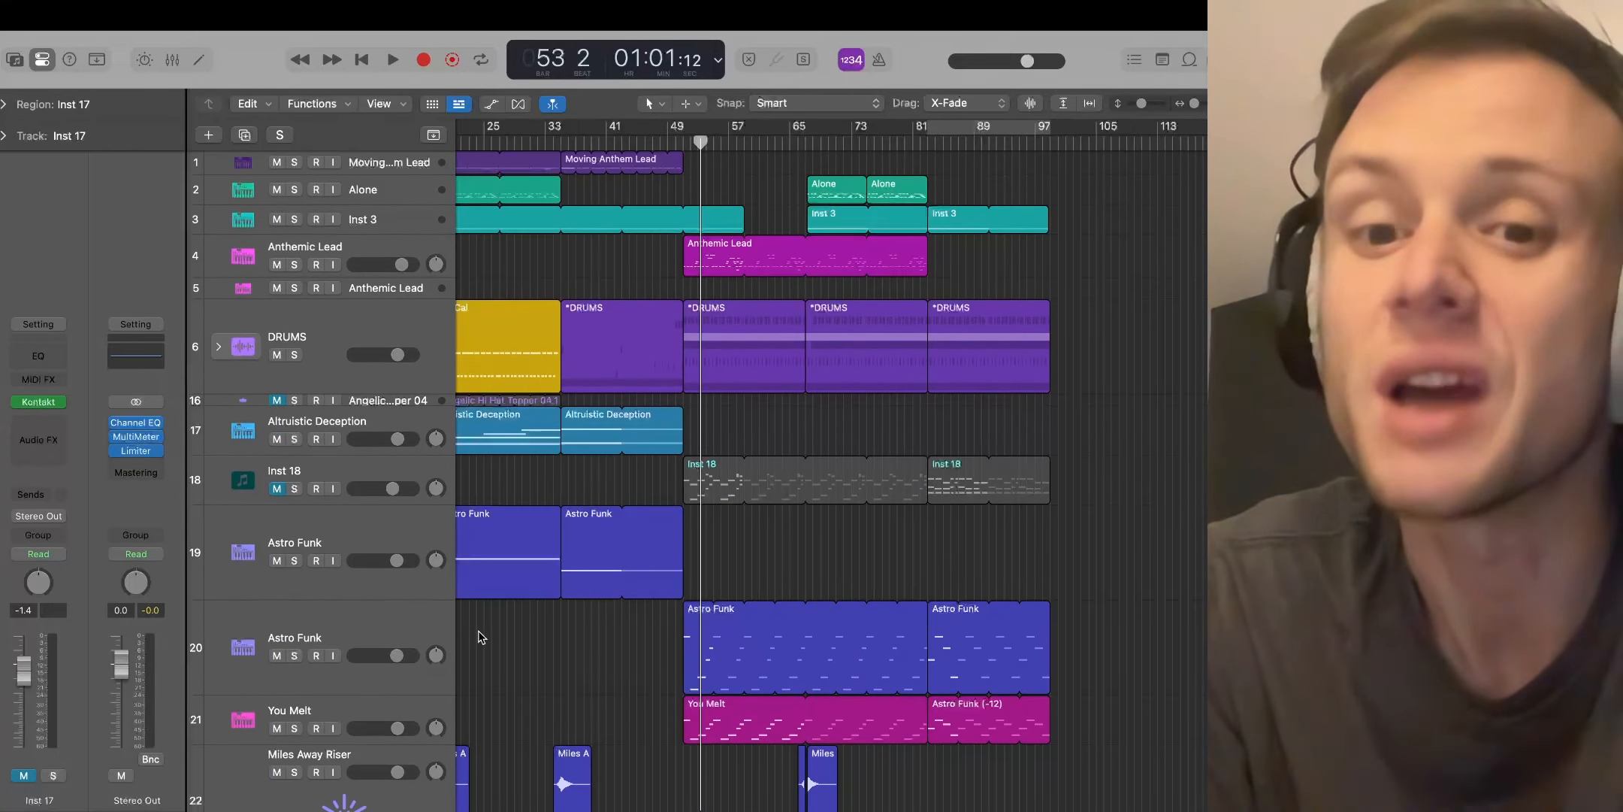
scroll(642, 528, "down", 8)
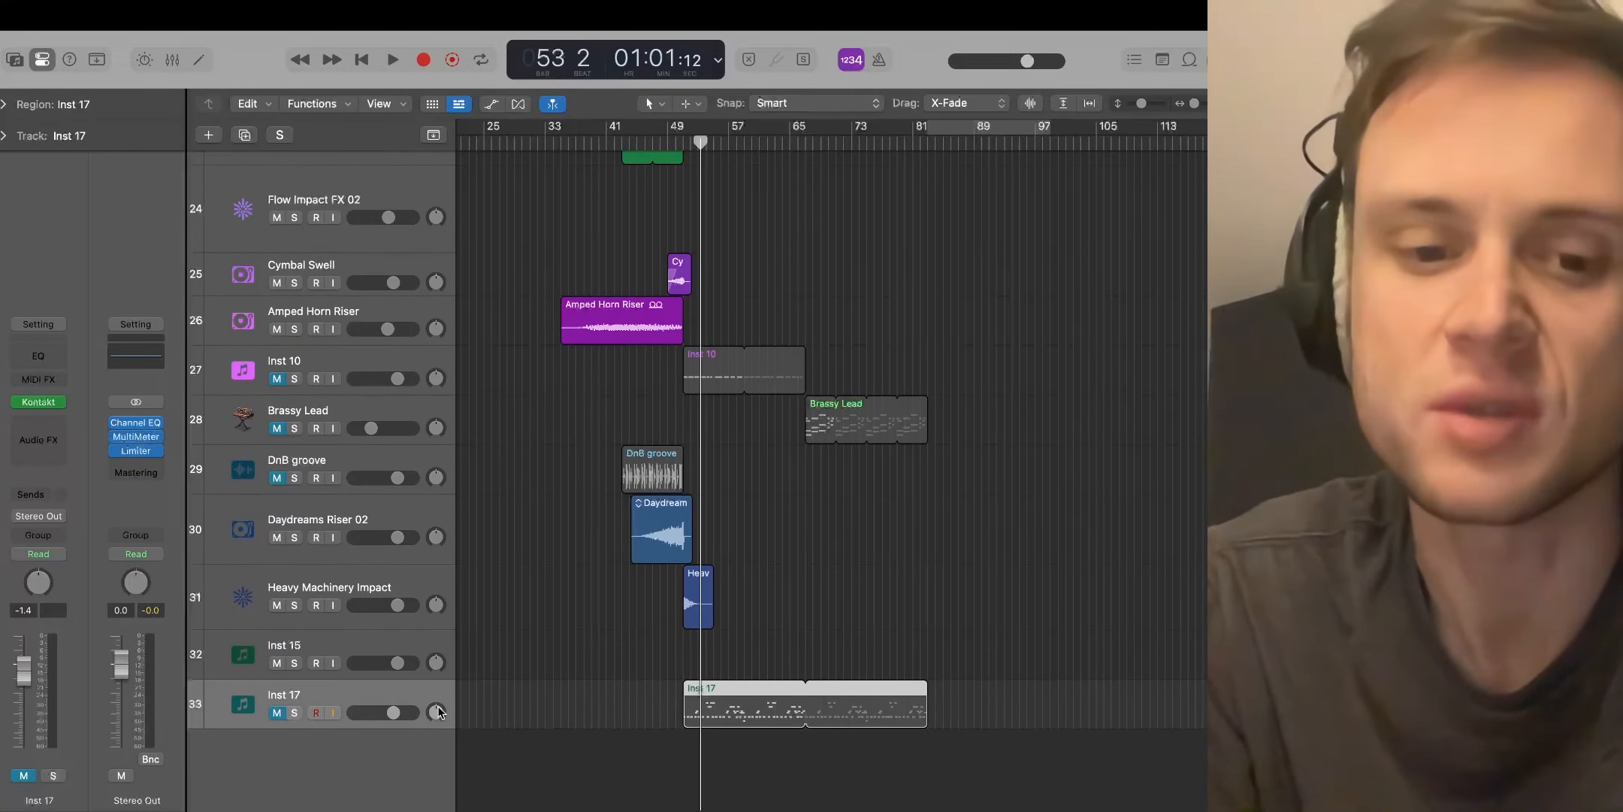
scroll(522, 644, "up", 5)
scroll(782, 243, "up", 3)
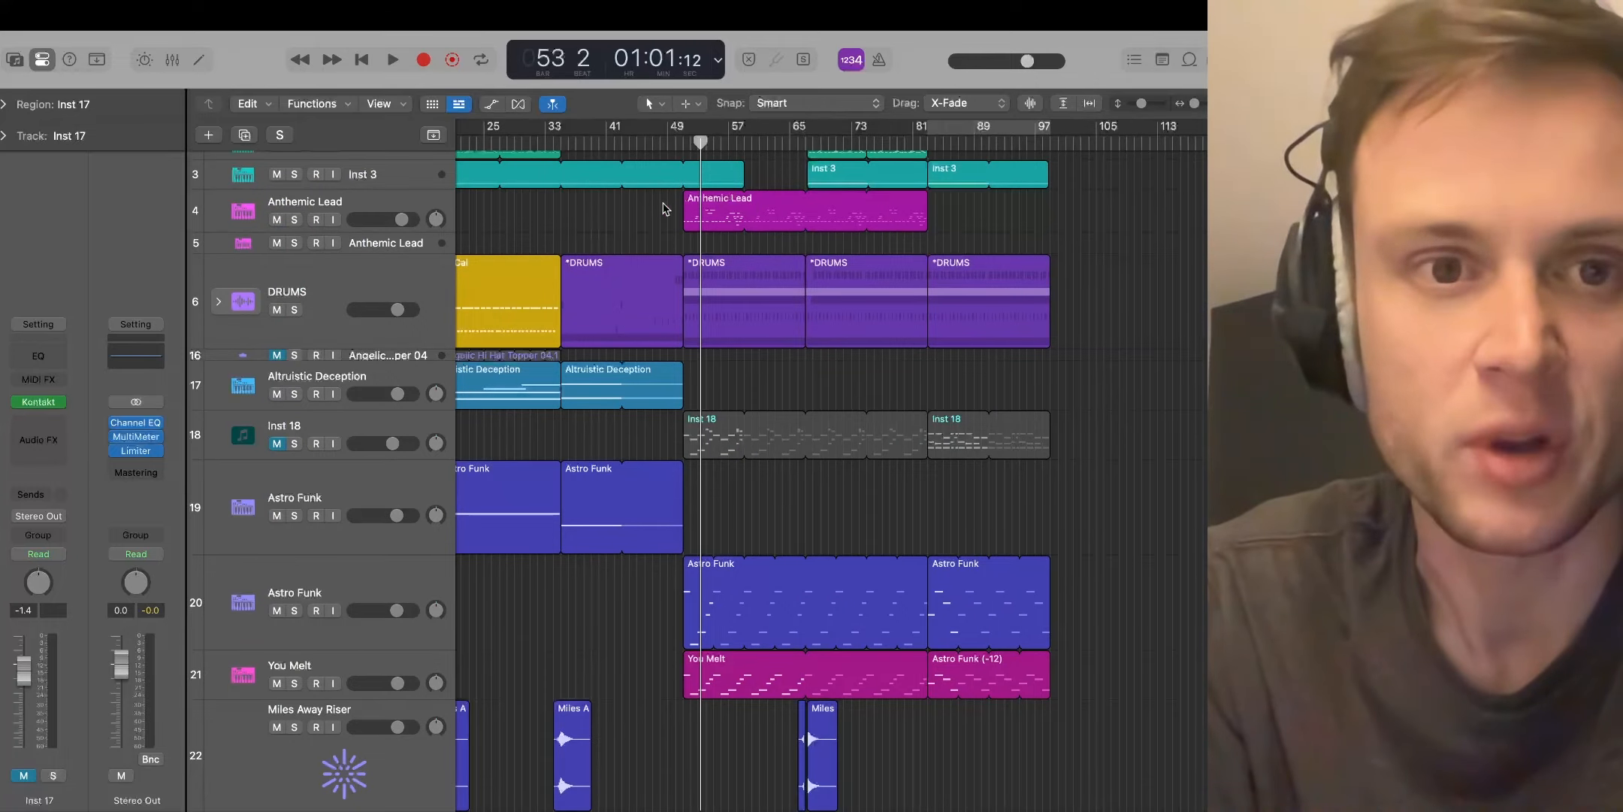
Unmute Inst 18, listen to it in the mix from bar 53, and leave it soloed with playback stopped
left_click(277, 444)
key("space")
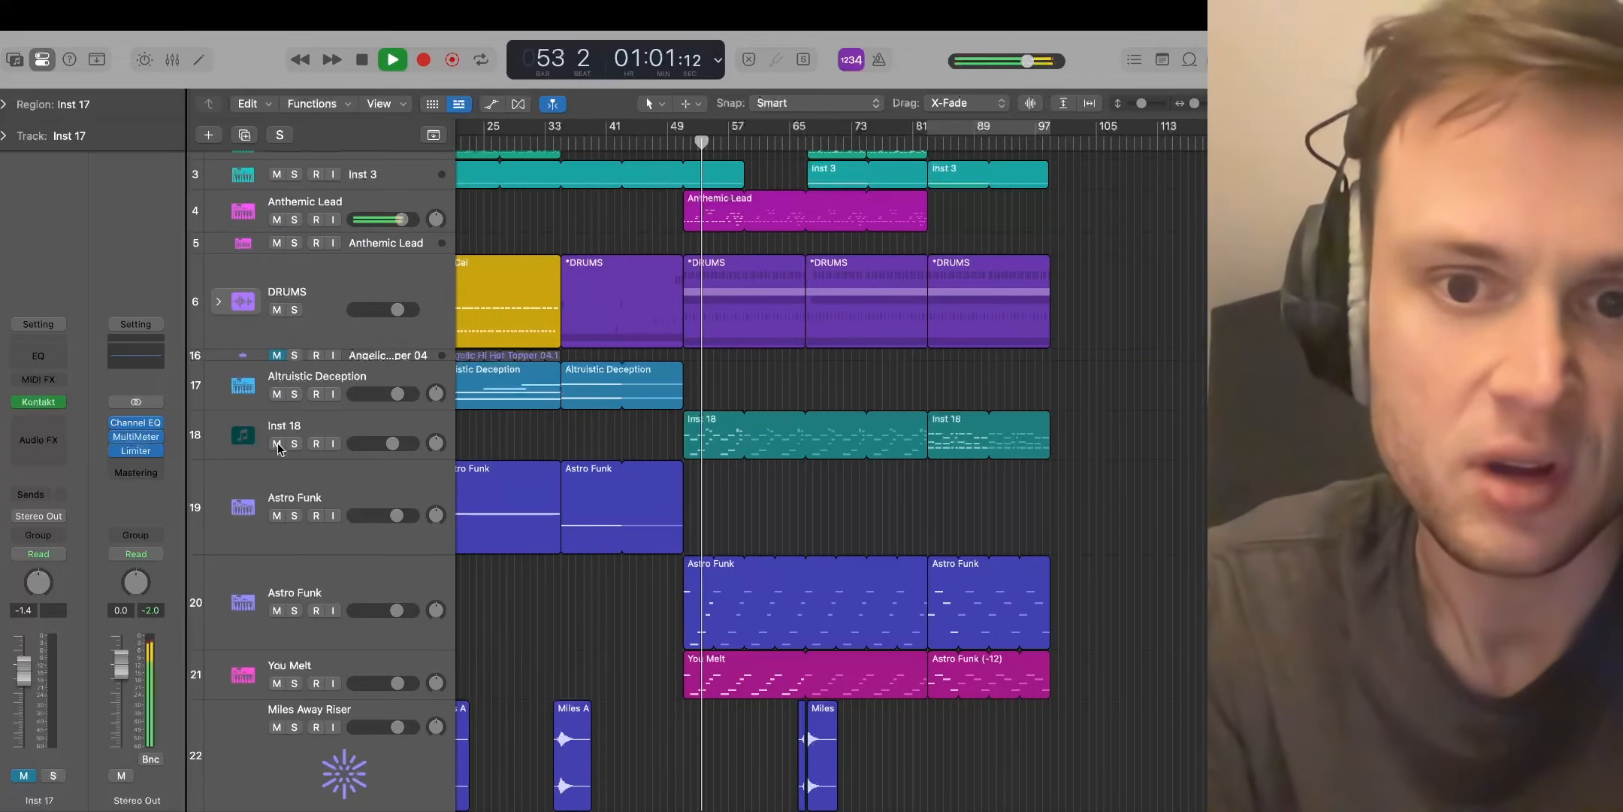
left_click(294, 444)
left_click(294, 444)
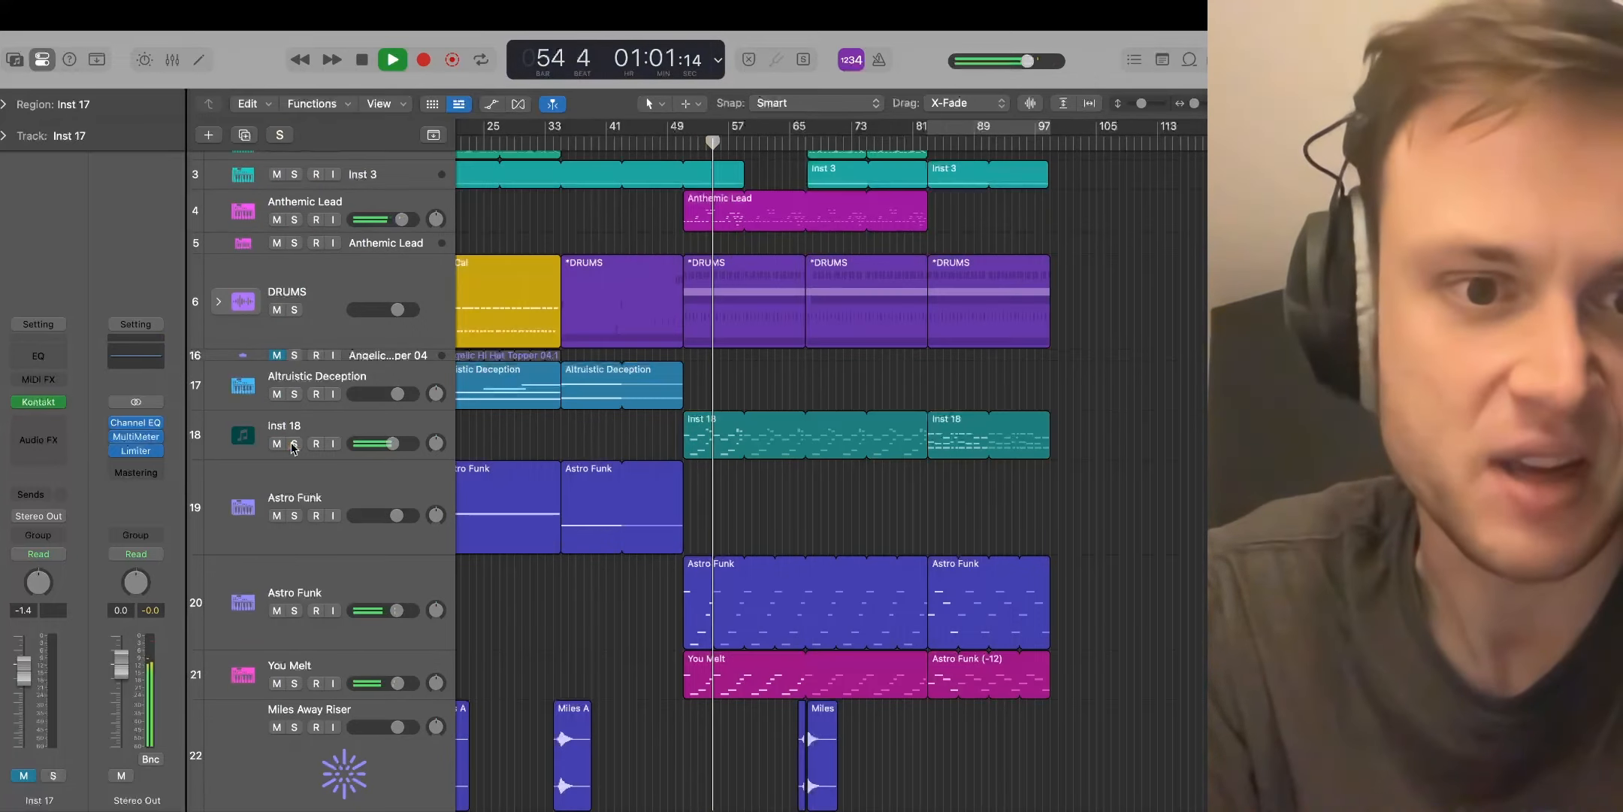
key("space")
left_click(294, 444)
Solo Inst 17 on track 33 and listen to it from bar 55
scroll(308, 616, "down", 10)
scroll(317, 752, "left", 3)
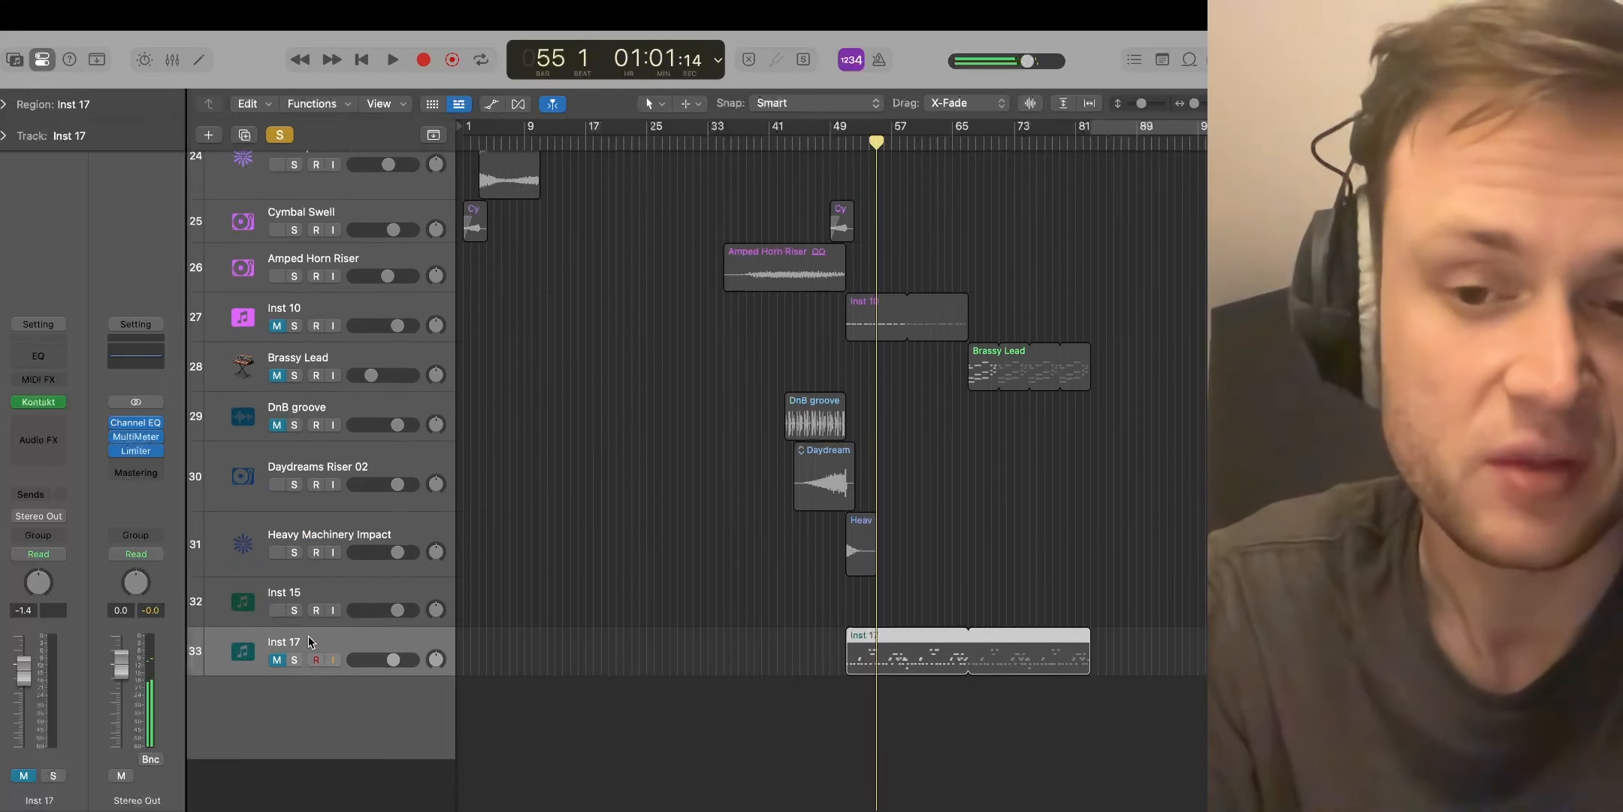
left_click(294, 713)
key("space")
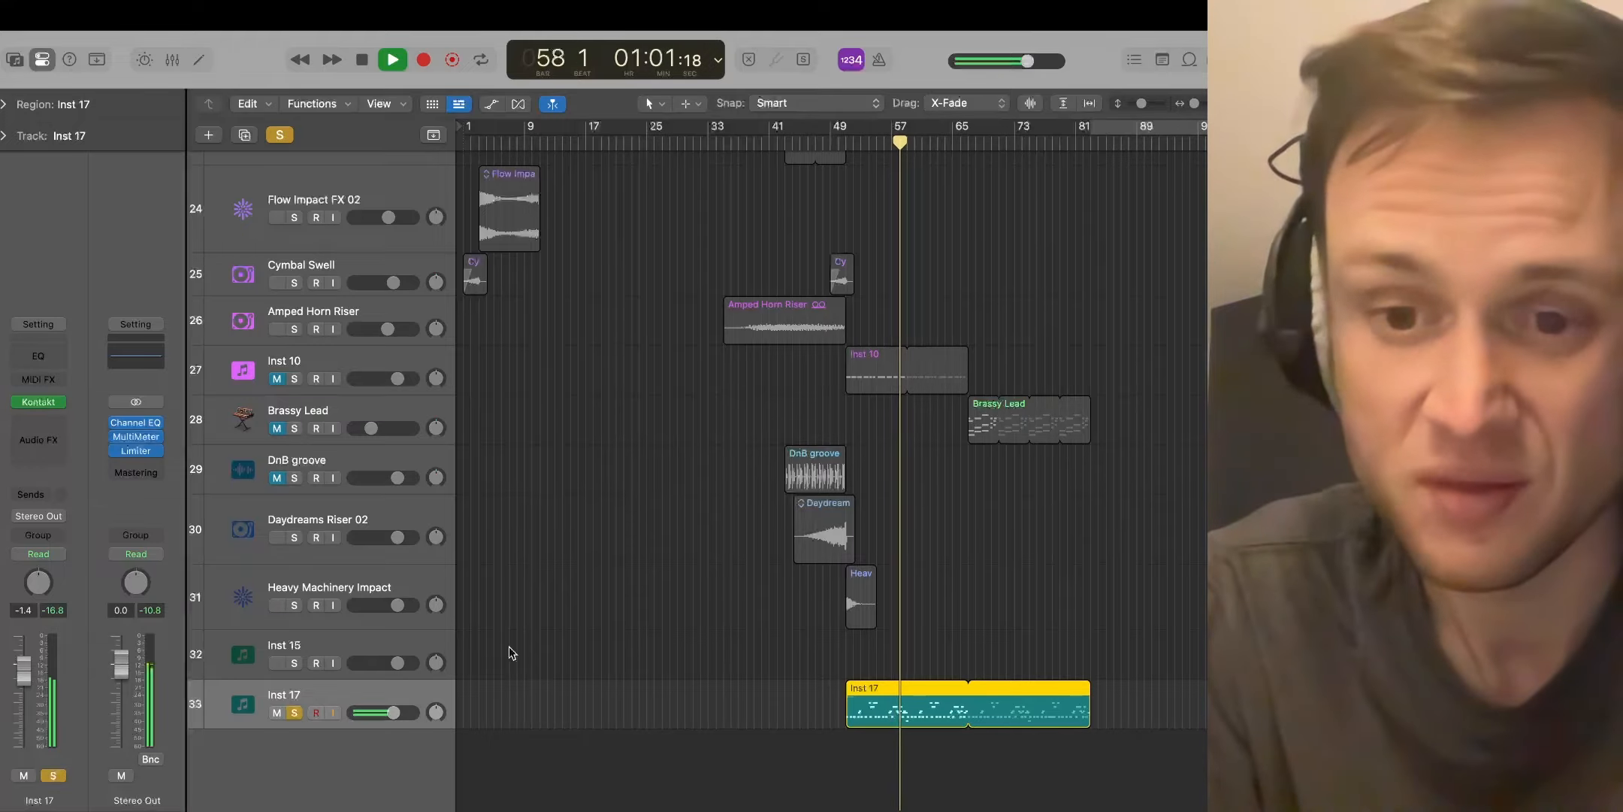
key("space")
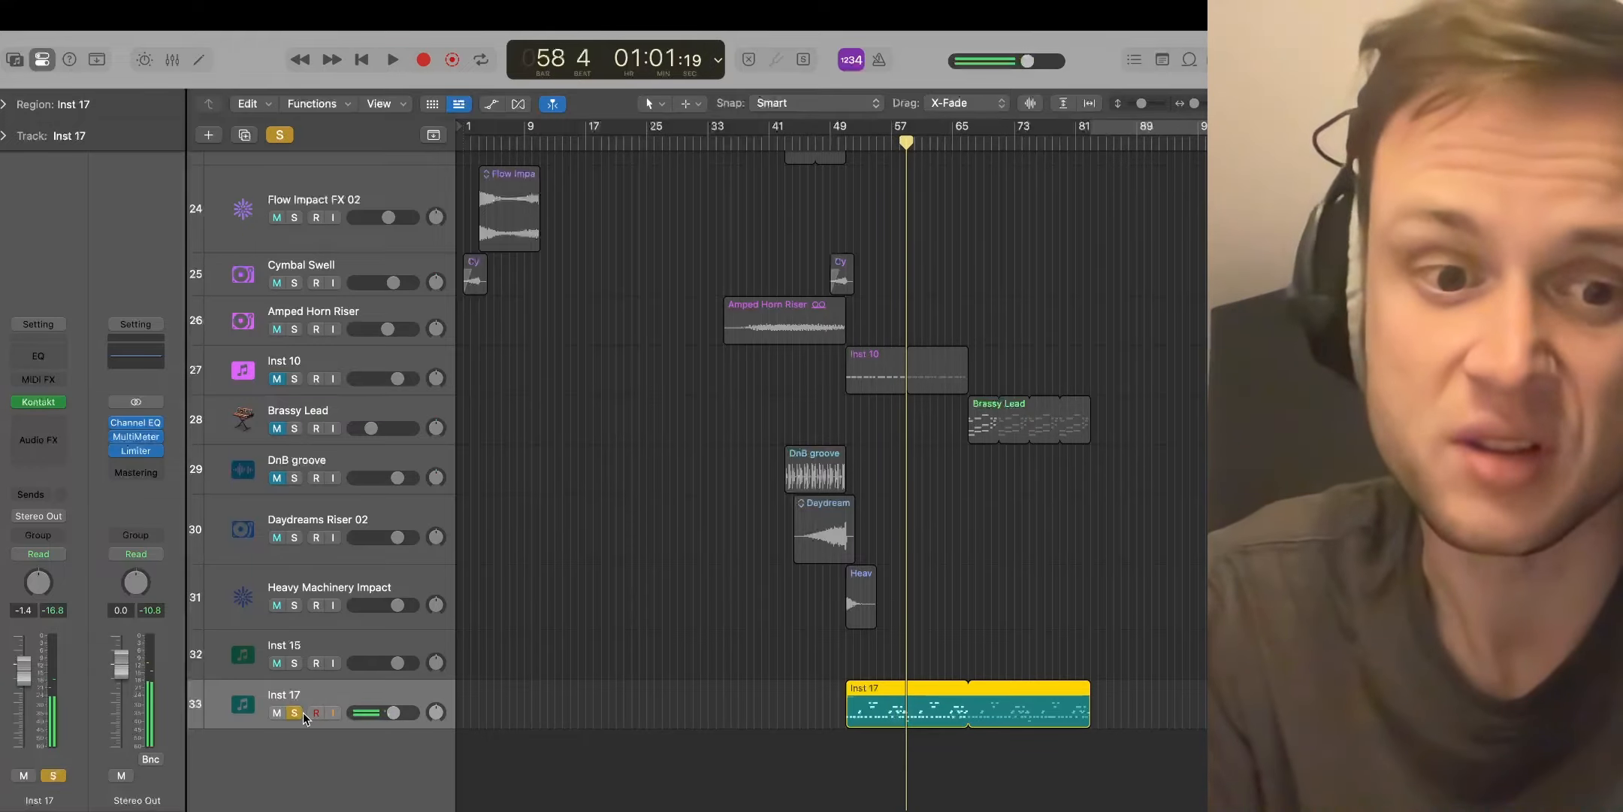
Turn off solo on Inst 17 and Inst 18 and return to the first tracks of the drop
left_click(298, 713)
scroll(423, 563, "up", 10)
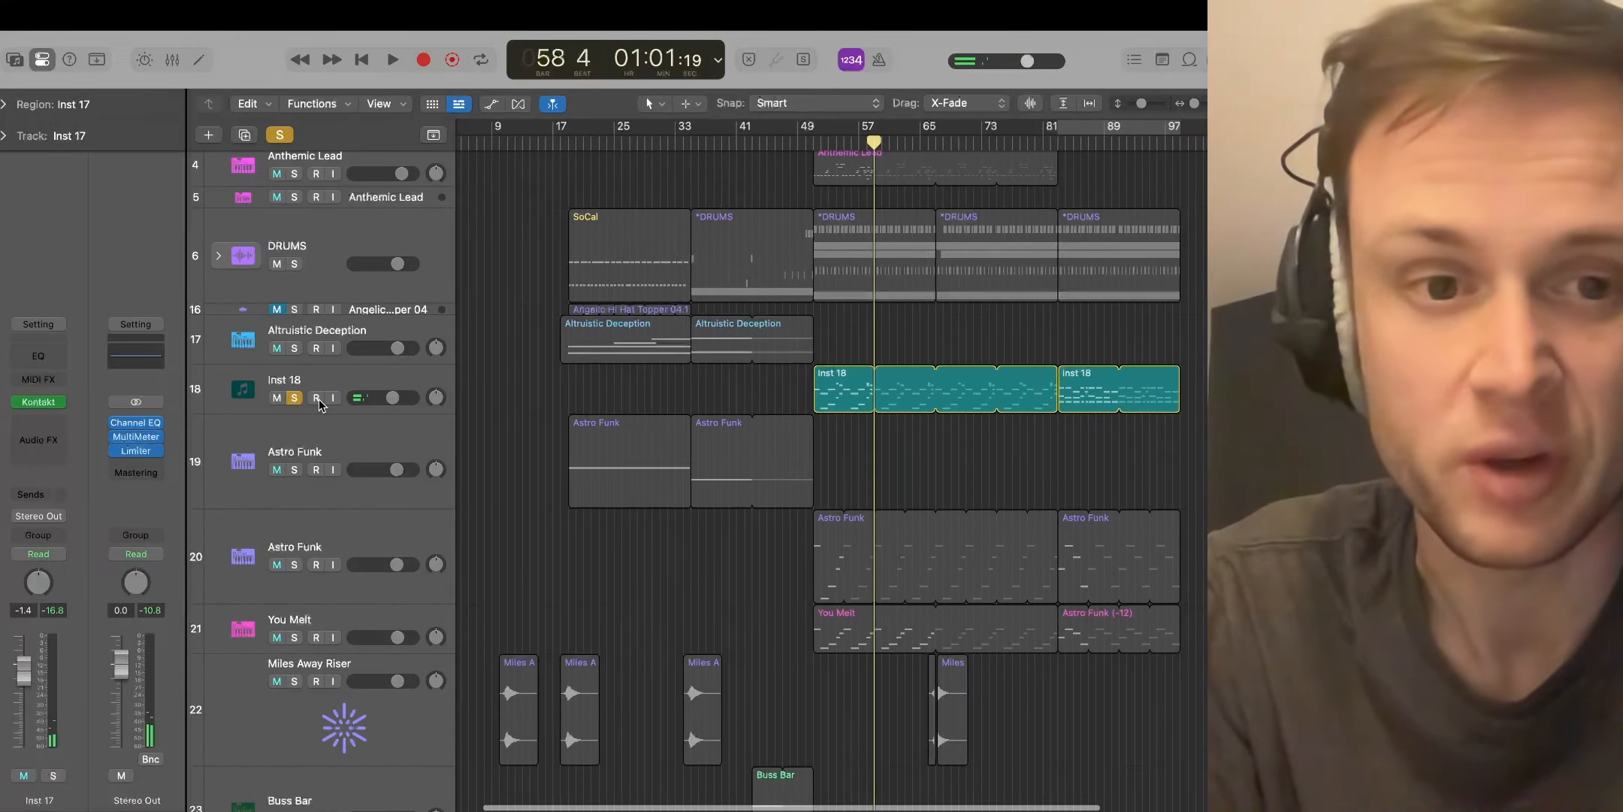
left_click(297, 403)
scroll(664, 414, "up", 5)
scroll(664, 415, "right", 5)
scroll(664, 410, "right", 2)
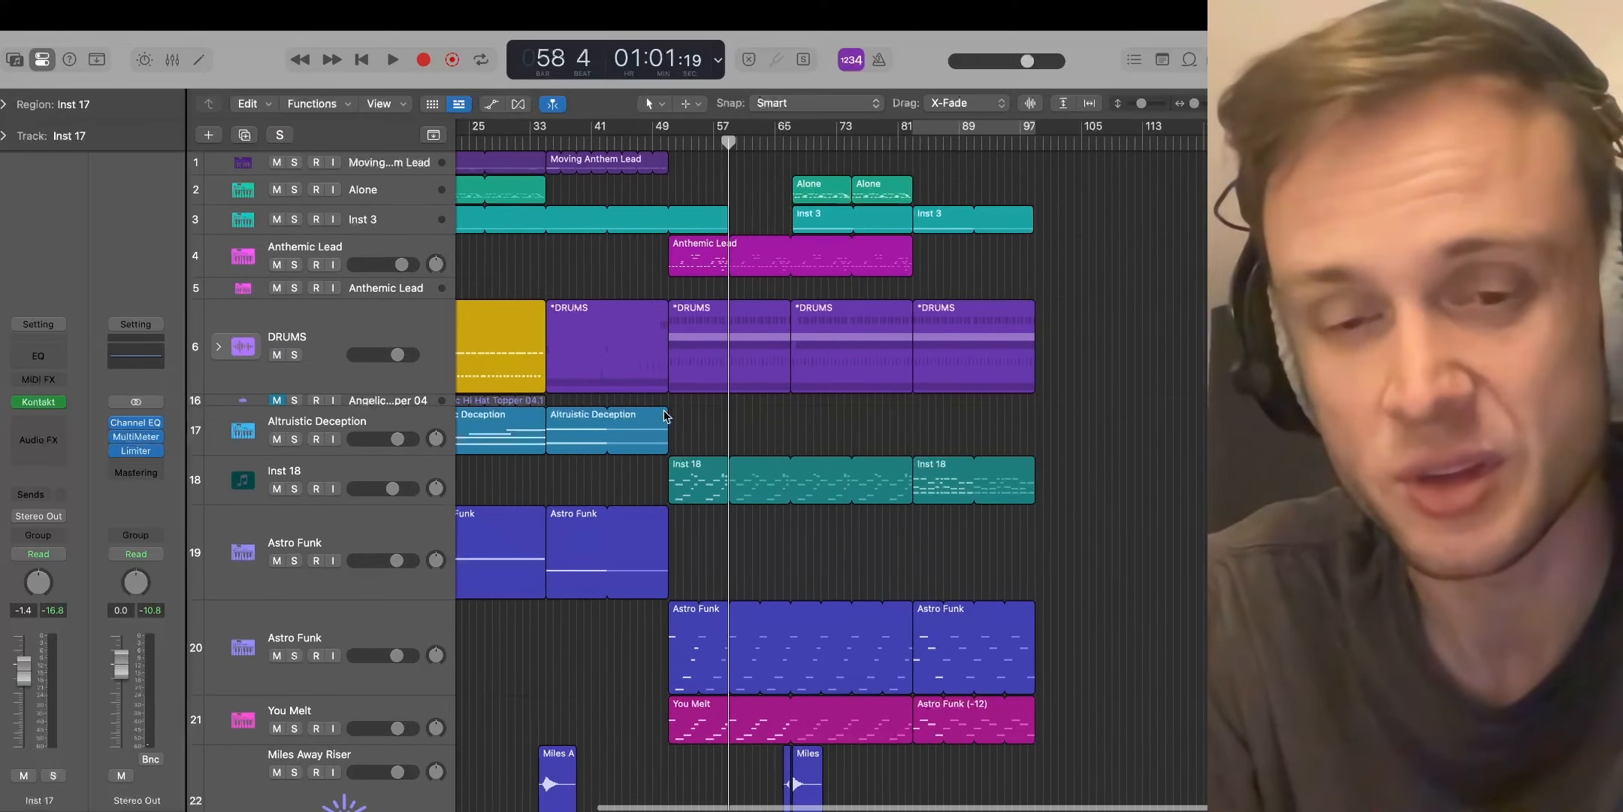